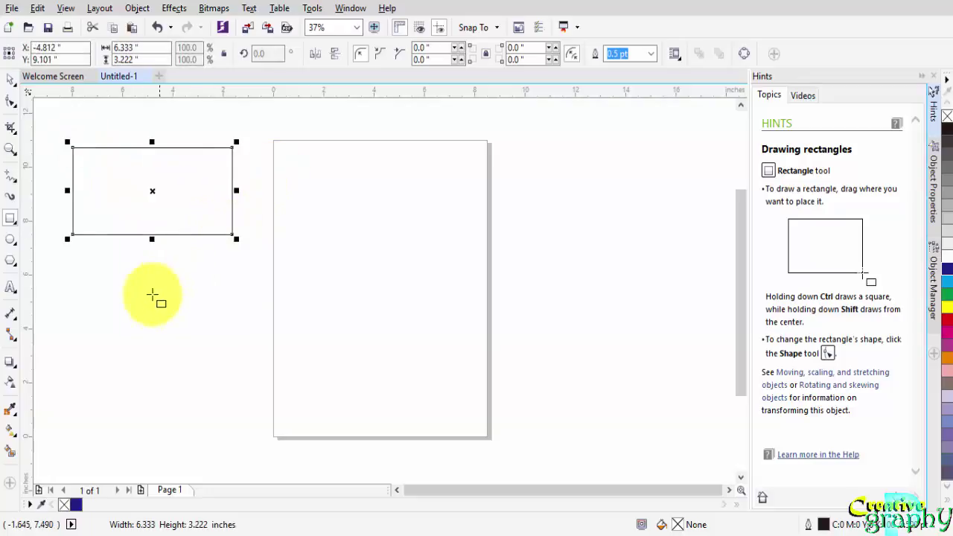
# Draw four more rectangles on and around the page, about 7 × 3.6, 7.6 × 3.3, 2.3 × 5.2 and 0.6 × 10.4 inches.
pyautogui.moveTo(154, 263); pyautogui.dragTo(330, 362)
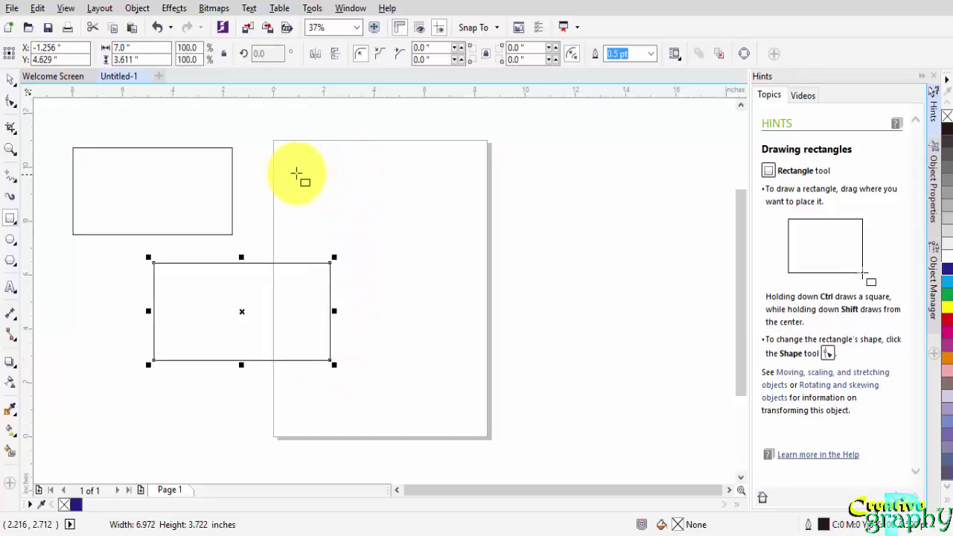
pyautogui.moveTo(298, 174); pyautogui.dragTo(481, 247)
pyautogui.moveTo(412, 282); pyautogui.dragTo(470, 423)
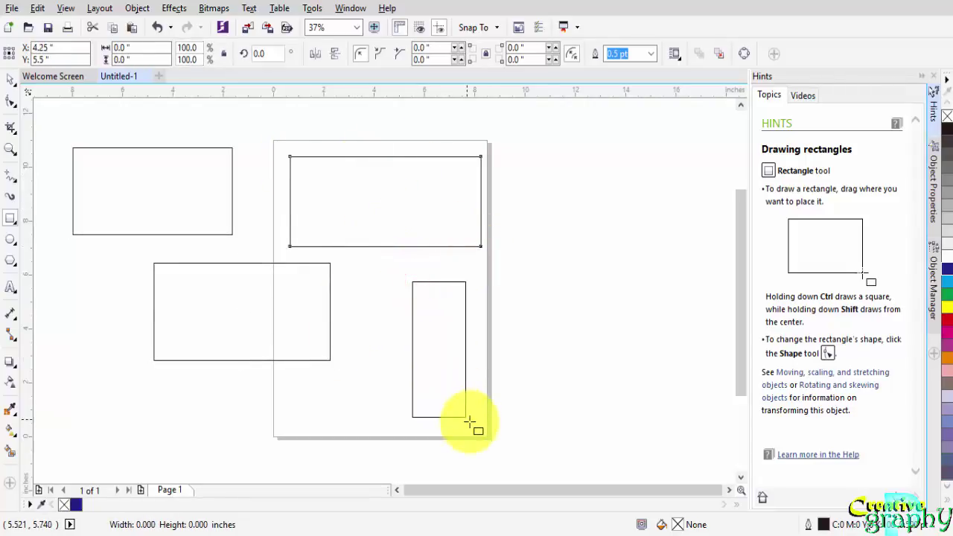
pyautogui.moveTo(555, 167); pyautogui.dragTo(570, 445)
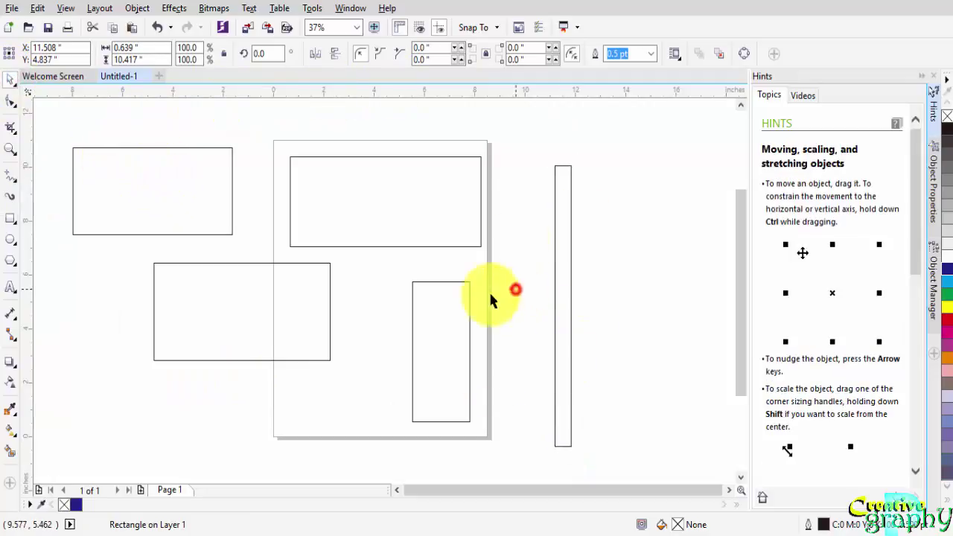
# Fill the rectangle off the page dark blue, the one across the page's upper part cyan, and the one overlapping the page edge green.
pyautogui.click(187, 198)
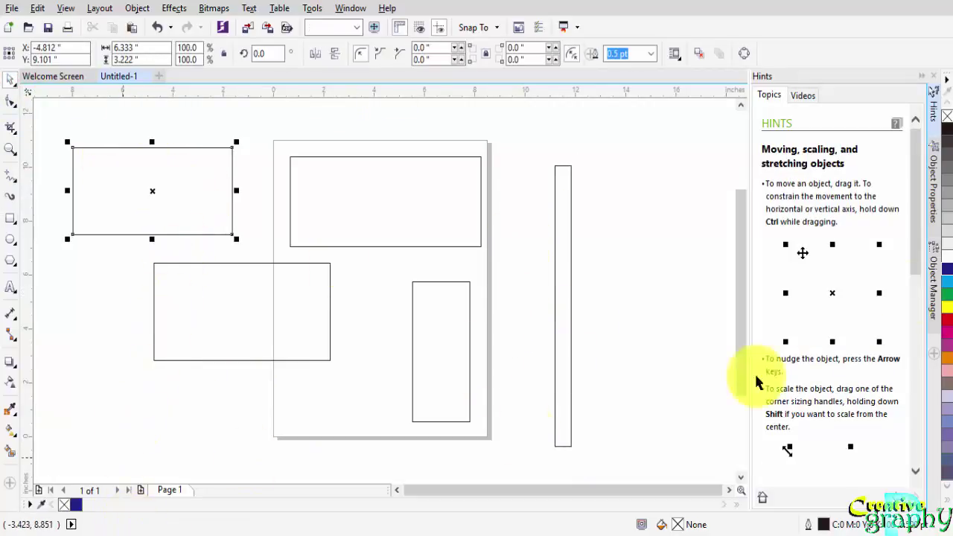
pyautogui.click(948, 268)
pyautogui.click(339, 198)
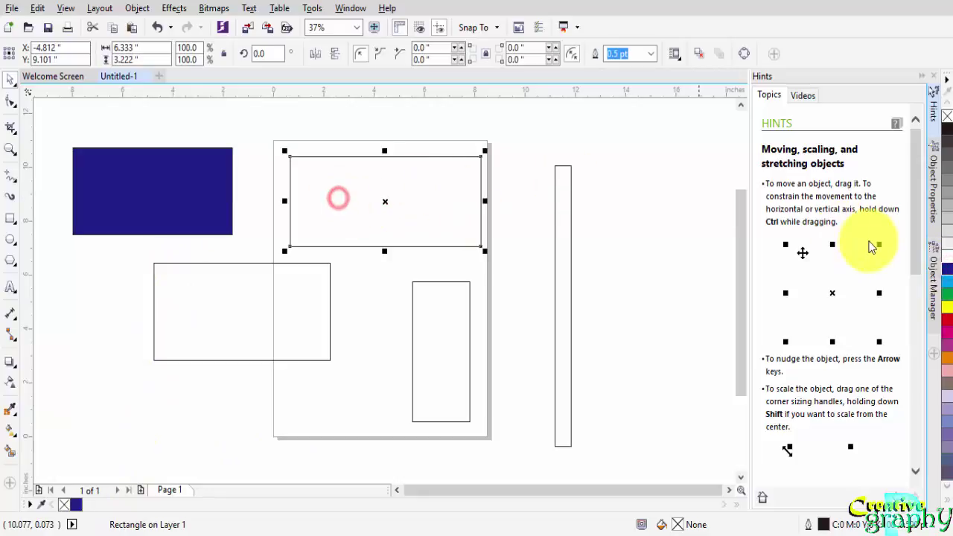
pyautogui.click(949, 281)
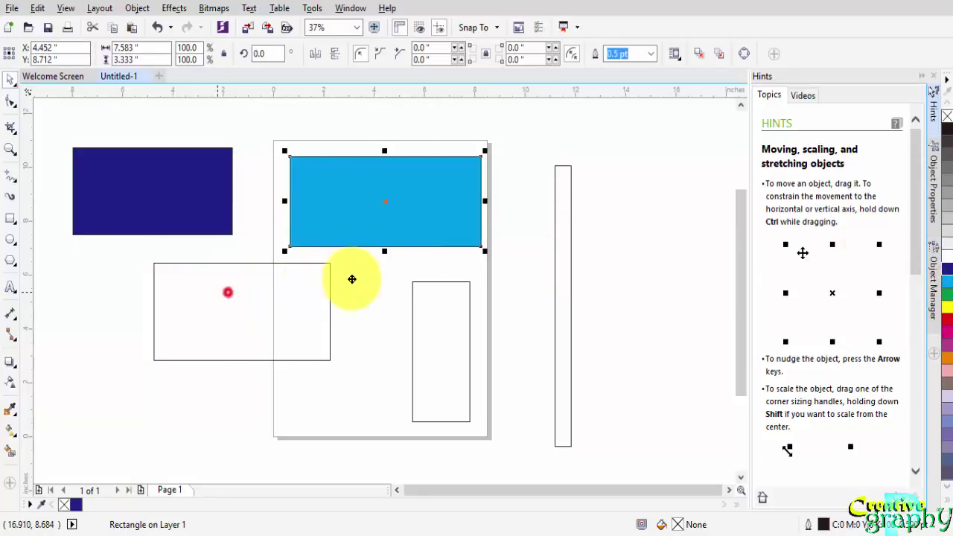
pyautogui.click(228, 291)
pyautogui.click(949, 301)
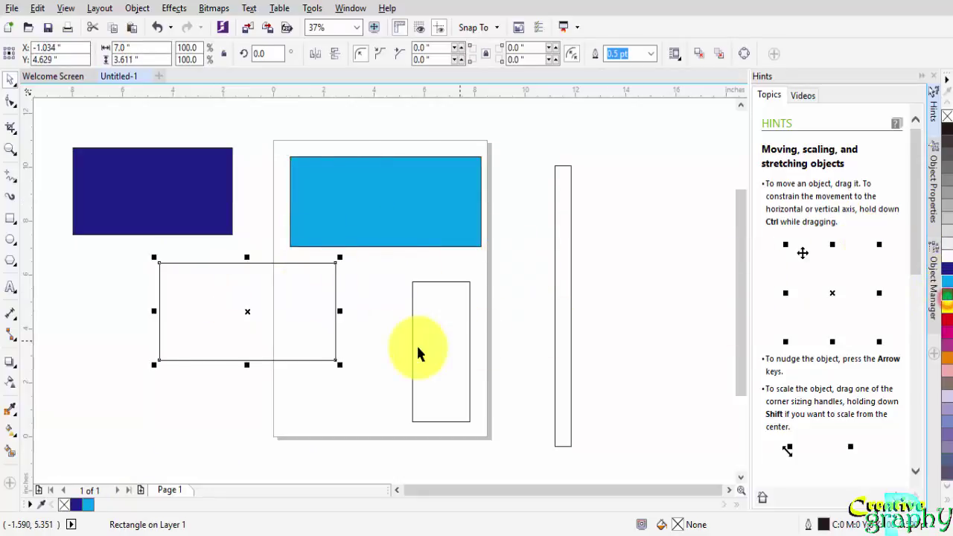
# Fill the tall narrow bar beside the page yellow and the upright rectangle on the page red.
pyautogui.click(441, 344)
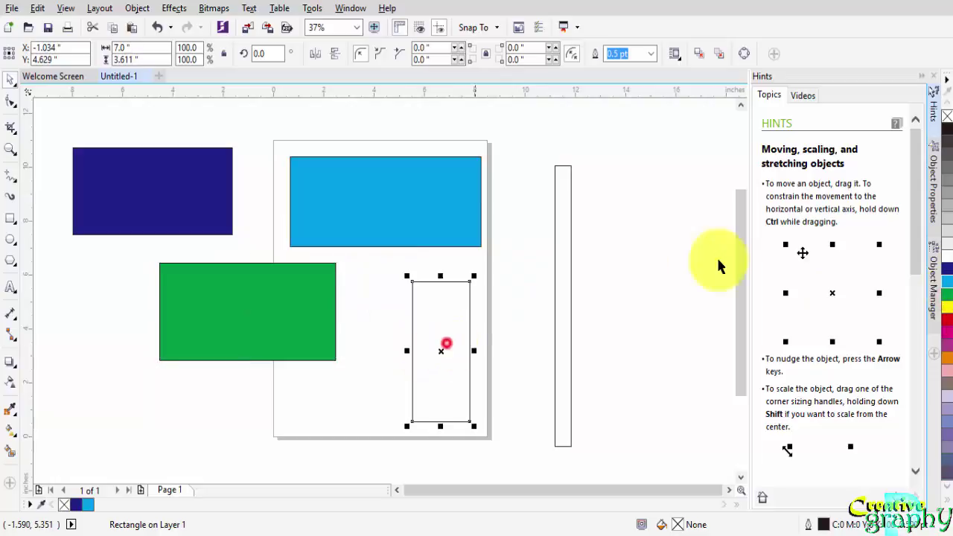
pyautogui.click(564, 267)
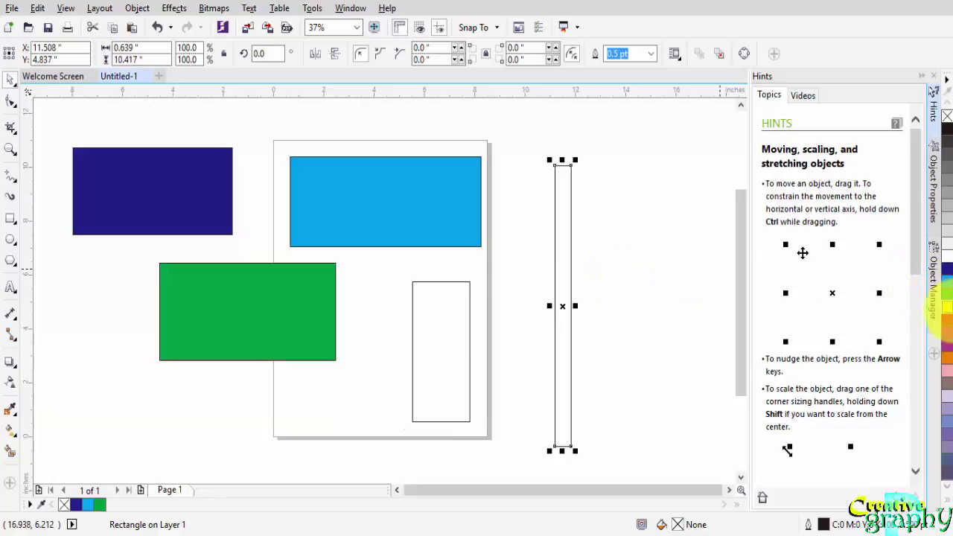
pyautogui.click(940, 313)
pyautogui.click(434, 347)
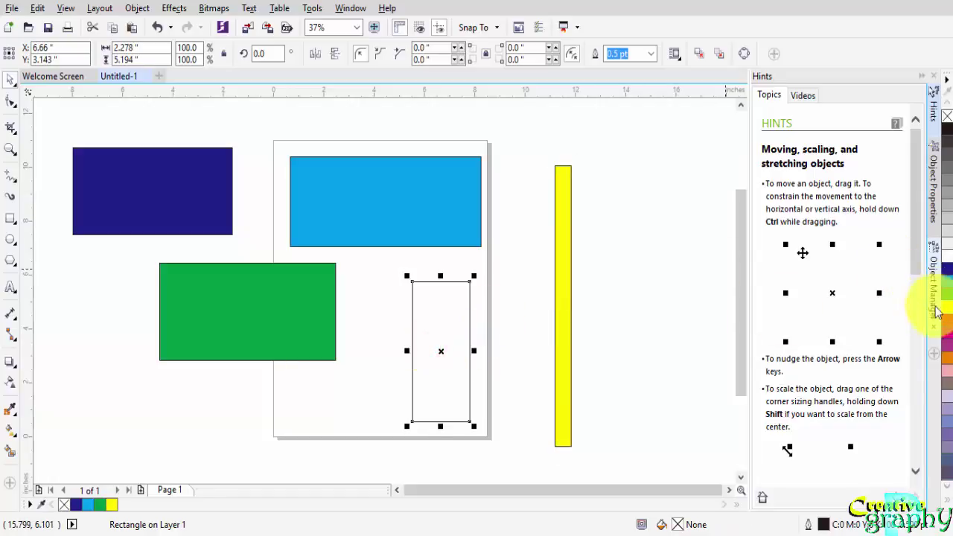
pyautogui.click(413, 319)
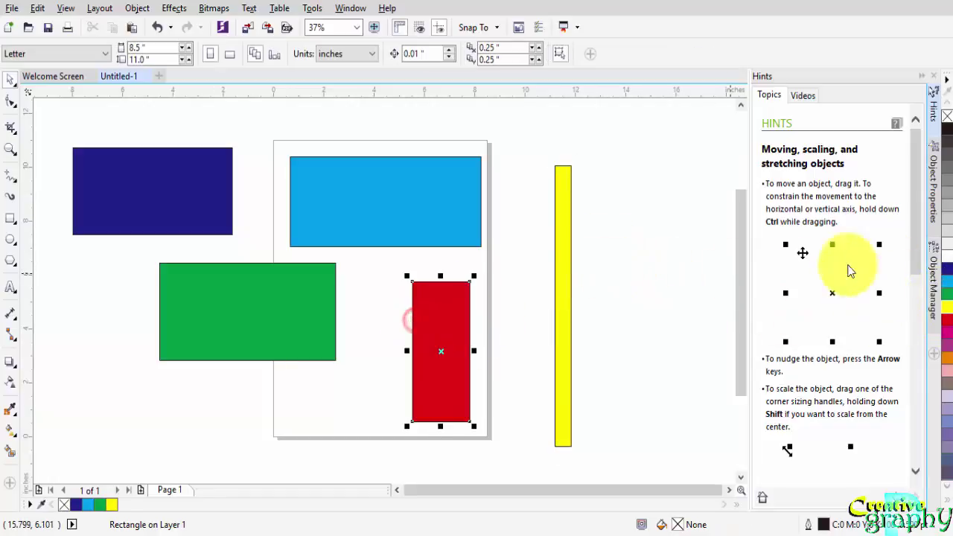
pyautogui.click(627, 209)
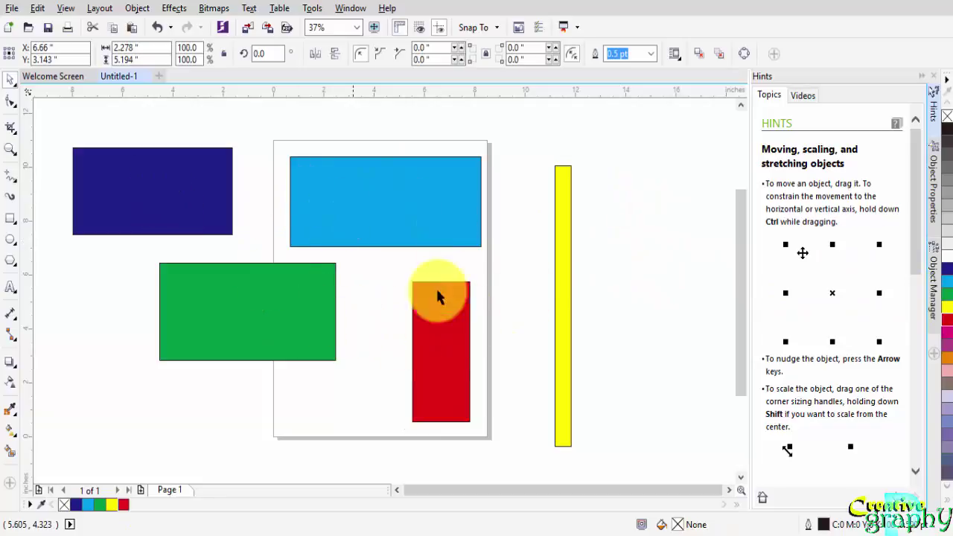
pyautogui.click(262, 173)
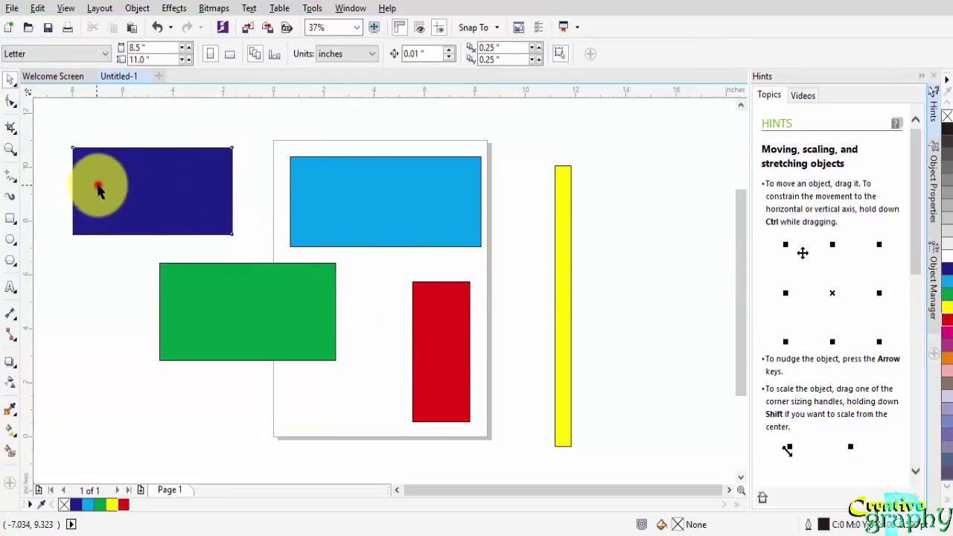
# Add a freehand drop shadow to the dark blue rectangle with the Drop Shadow tool, centred behind it at zero offset.
pyautogui.click(97, 188)
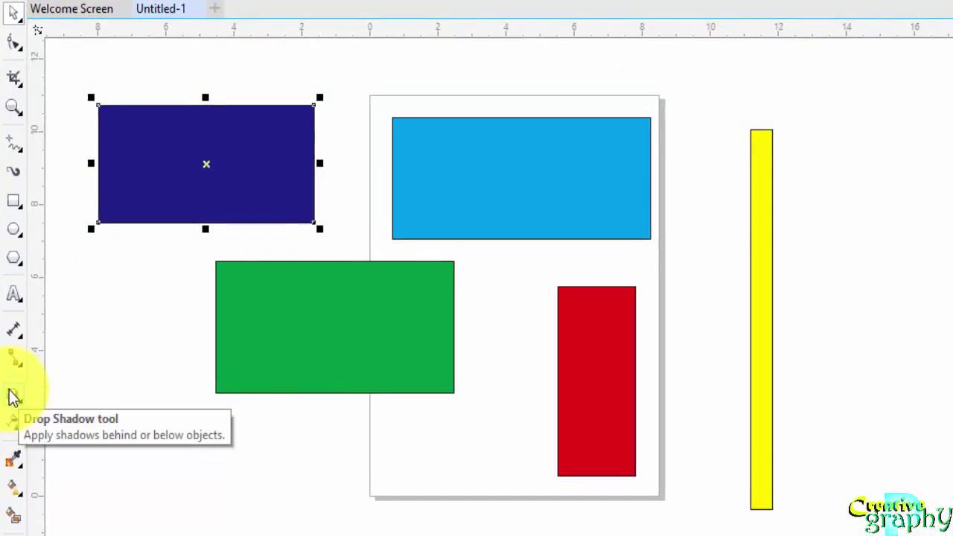
pyautogui.click(10, 395)
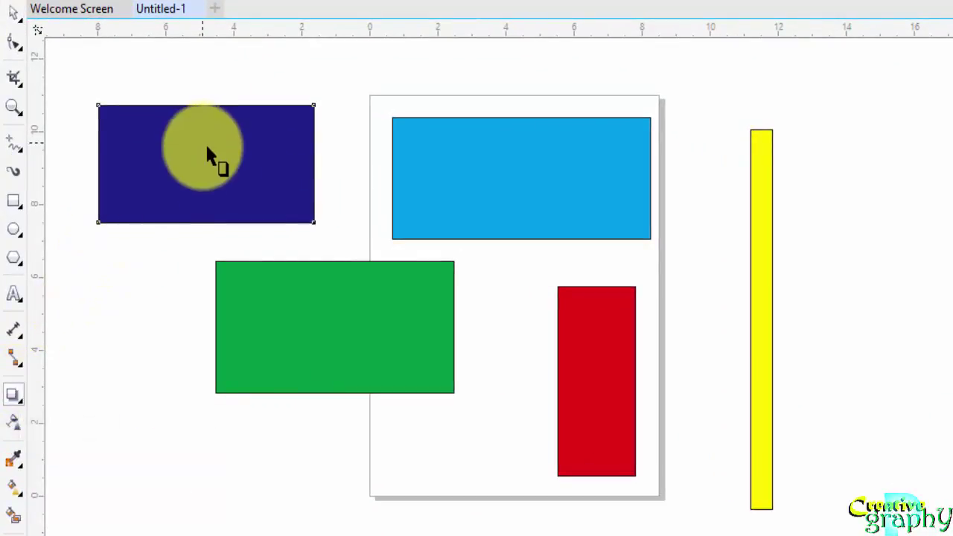
pyautogui.moveTo(209, 158); pyautogui.dragTo(336, 96)
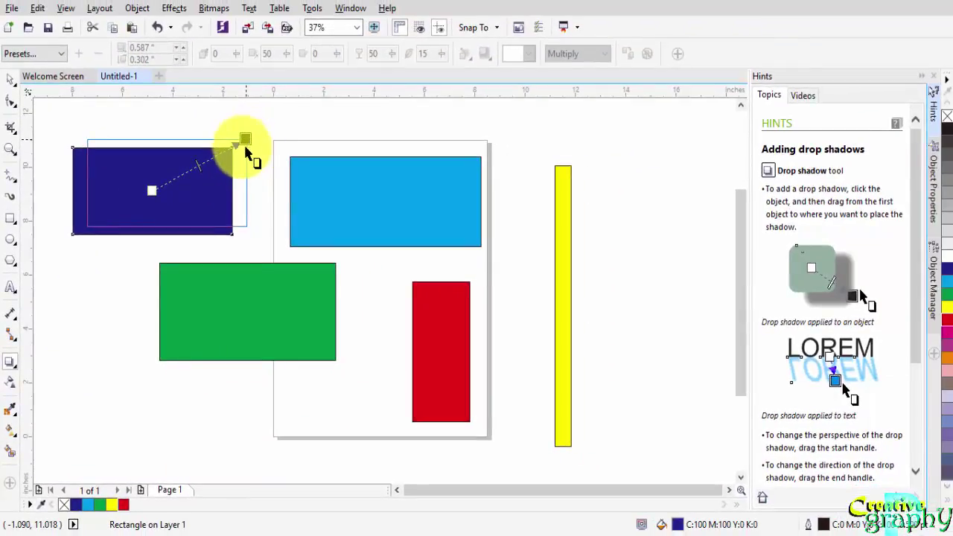
pyautogui.moveTo(246, 147); pyautogui.dragTo(212, 207)
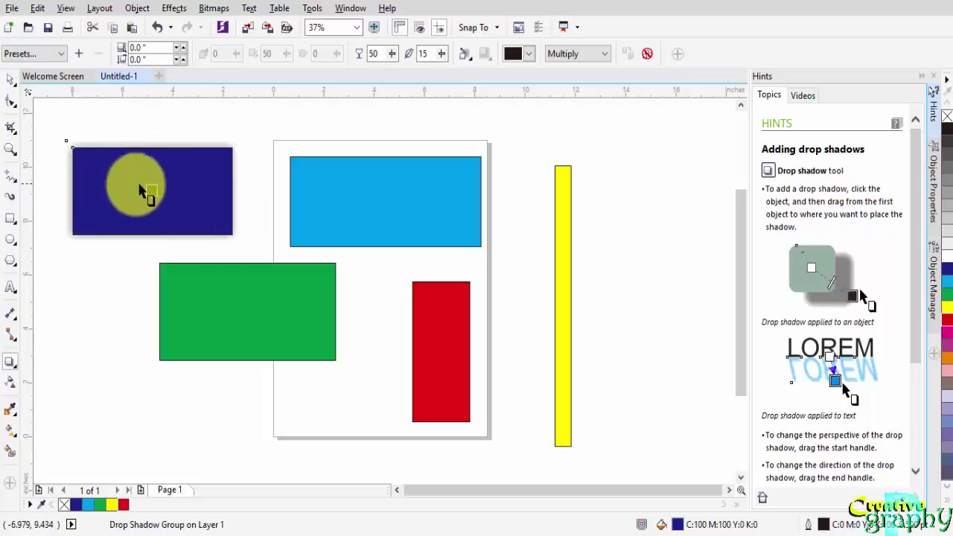
pyautogui.scroll(3, 134, 149)
pyautogui.scroll(-4, 134, 149)
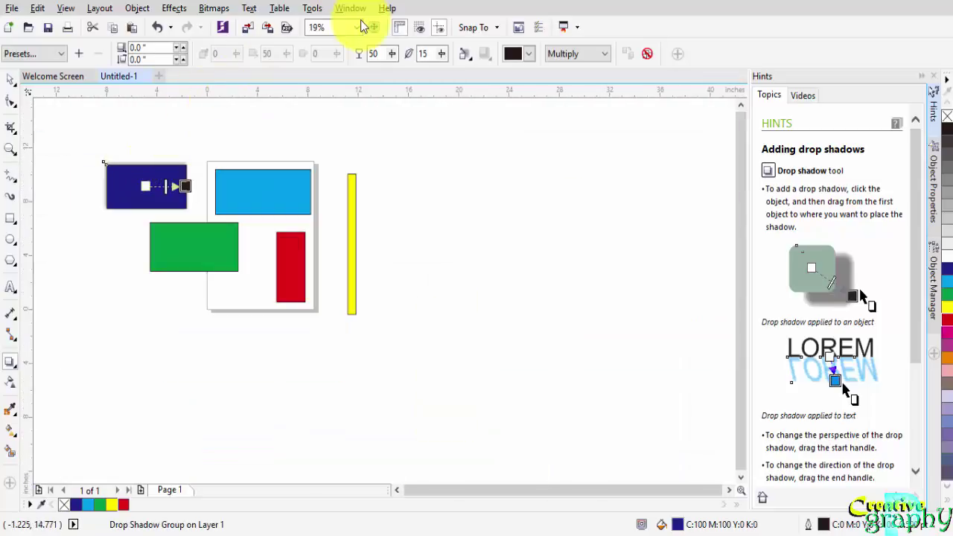
pyautogui.click(358, 28)
pyautogui.click(341, 41)
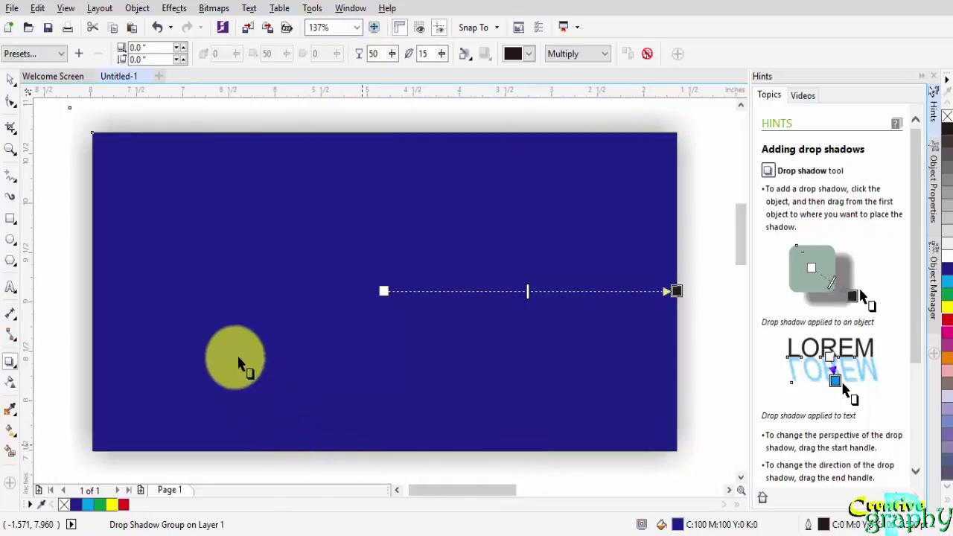
# Try the Flat Top Right and Flat Bottom Right shadow presets on the dark blue rectangle.
pyautogui.click(41, 59)
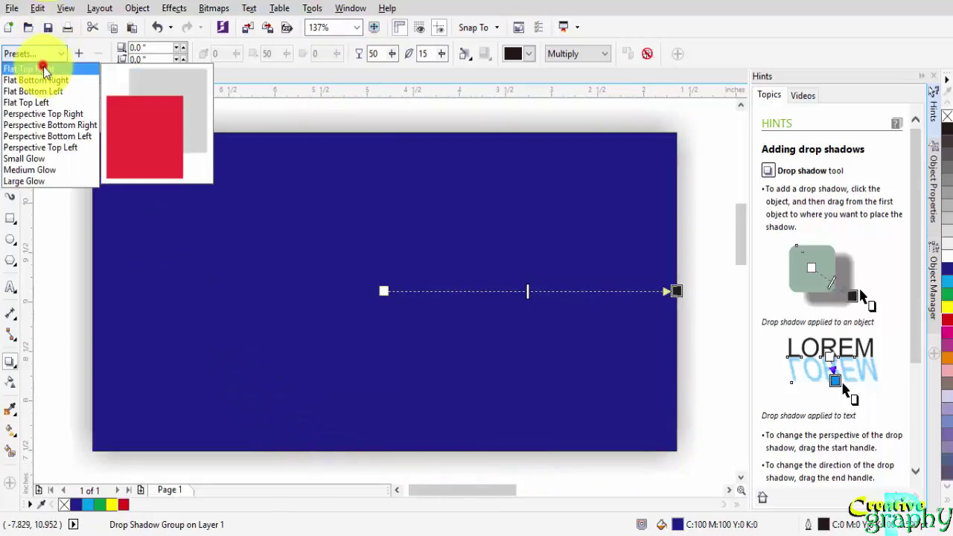
pyautogui.click(45, 69)
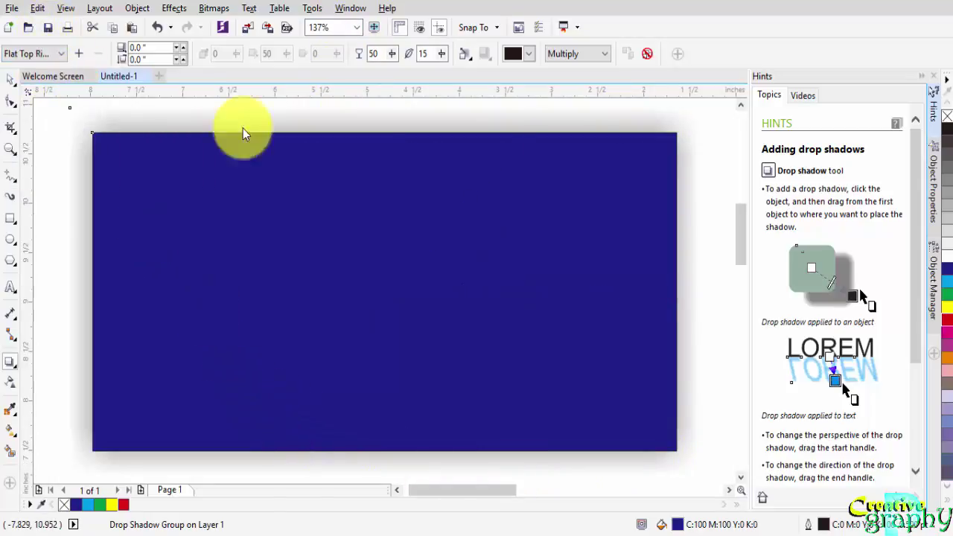
pyautogui.scroll(-3, 473, 186)
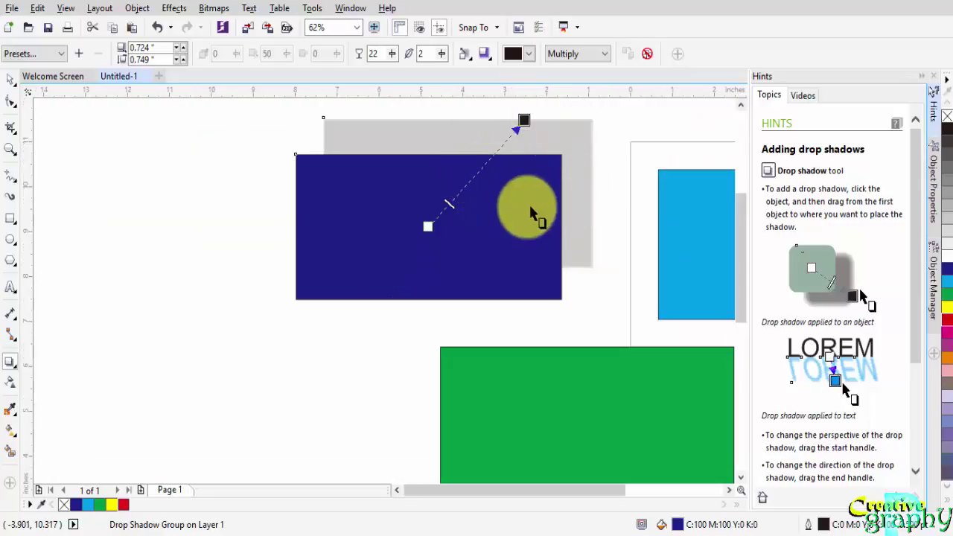
pyautogui.click(48, 54)
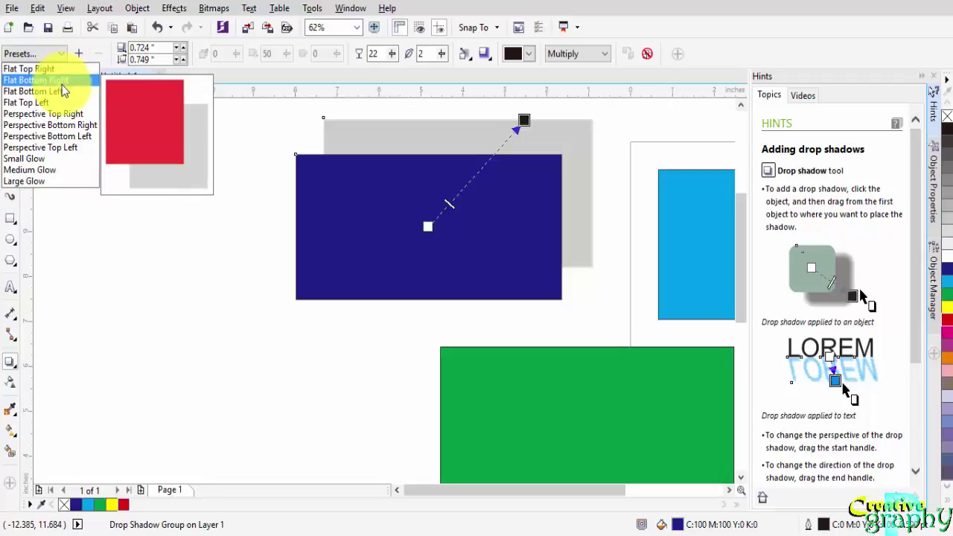
pyautogui.click(62, 82)
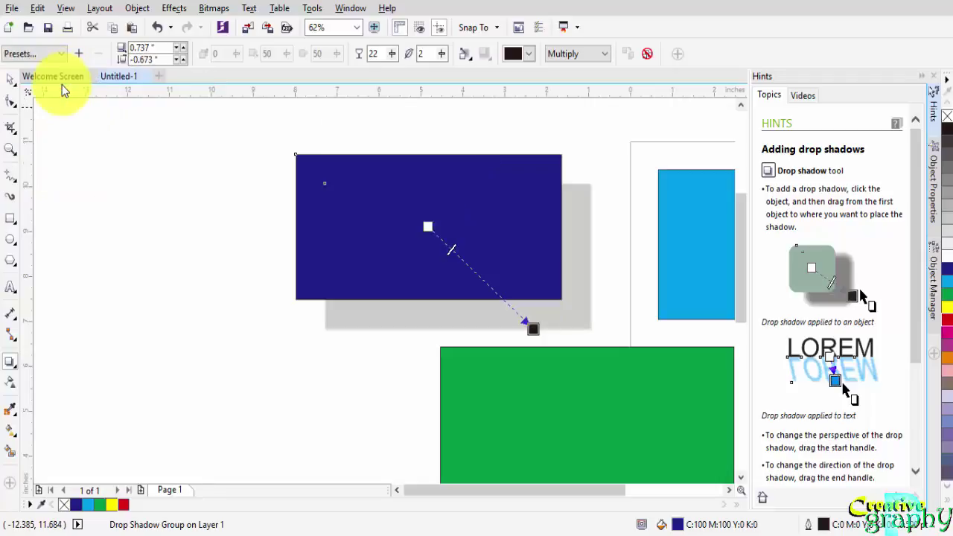
# Apply the Flat Bottom Left shadow preset to the dark blue rectangle.
pyautogui.click(44, 57)
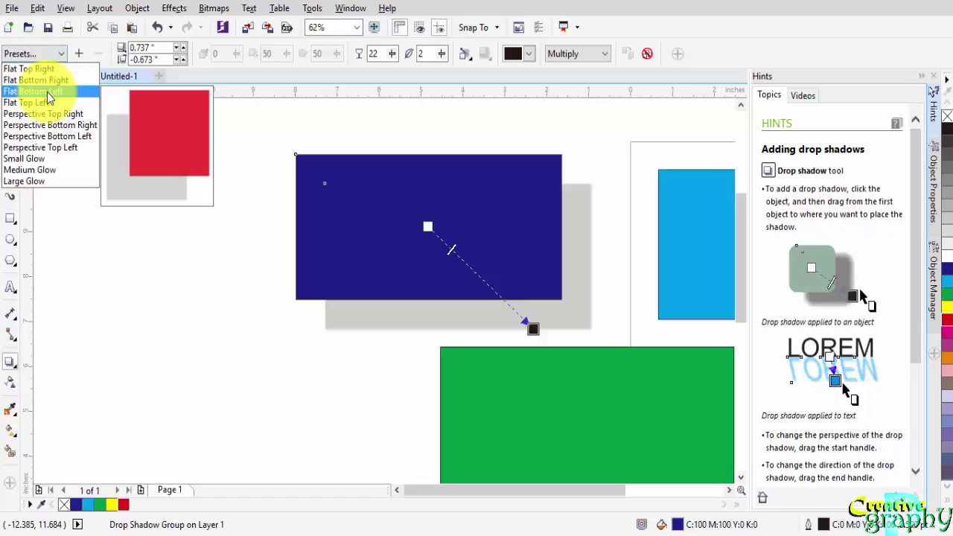
pyautogui.click(47, 92)
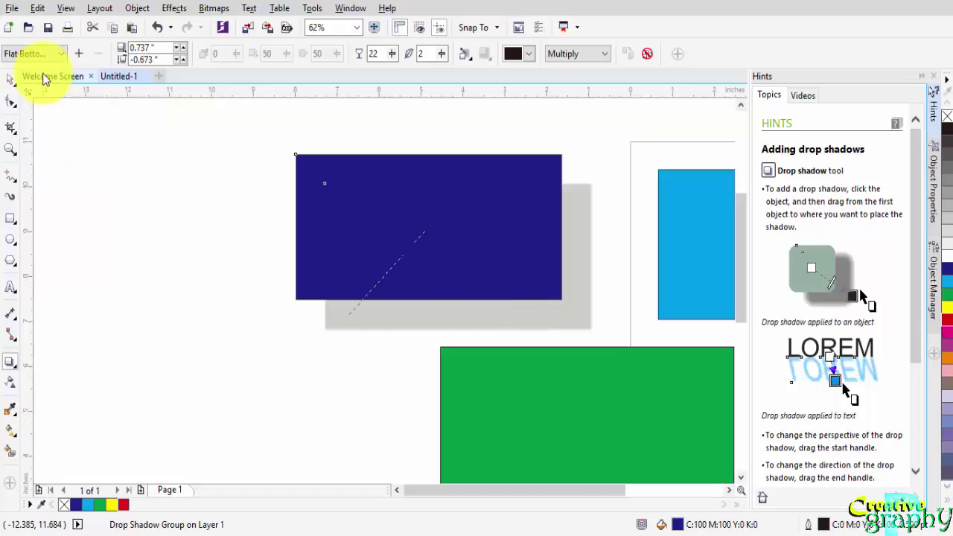
pyautogui.click(35, 54)
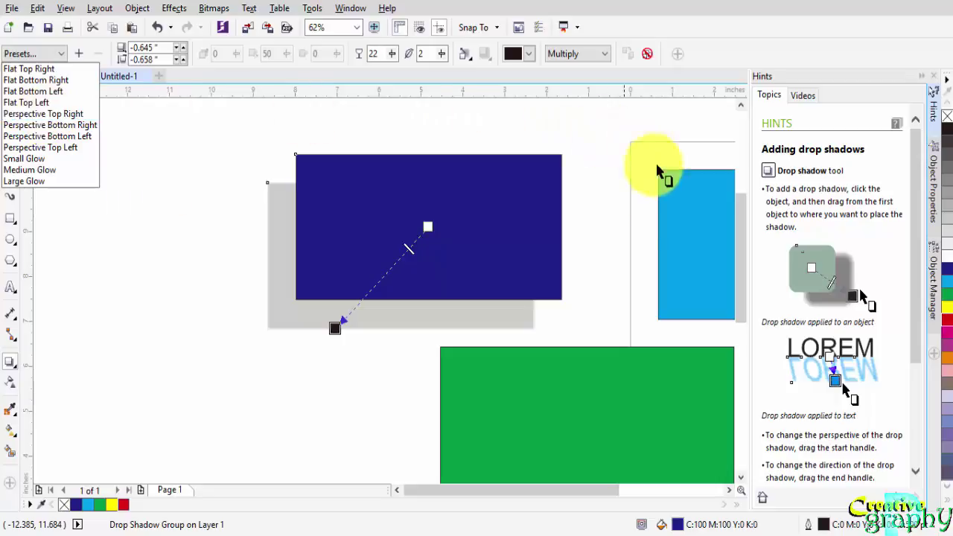
# Apply the Flat Top Right shadow preset to the cyan rectangle.
pyautogui.click(666, 202)
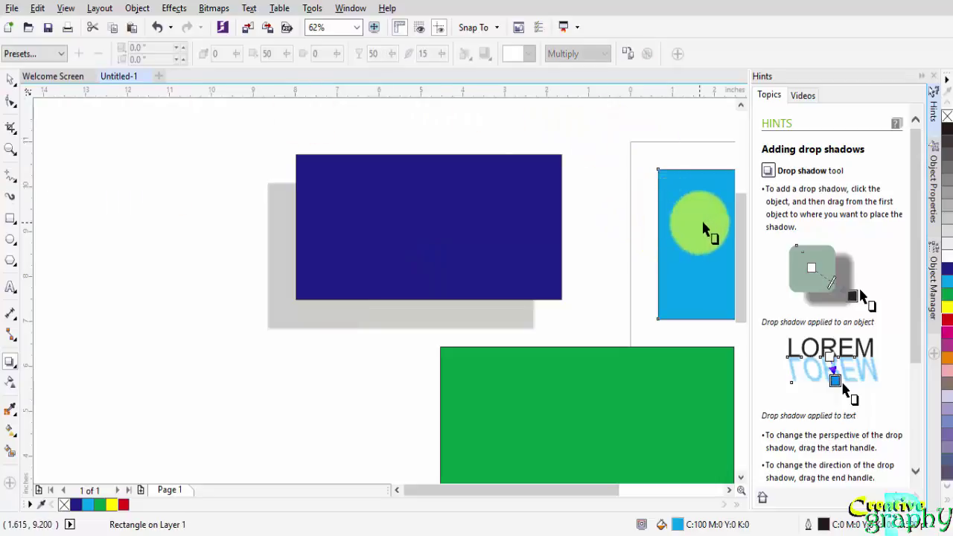
pyautogui.click(41, 50)
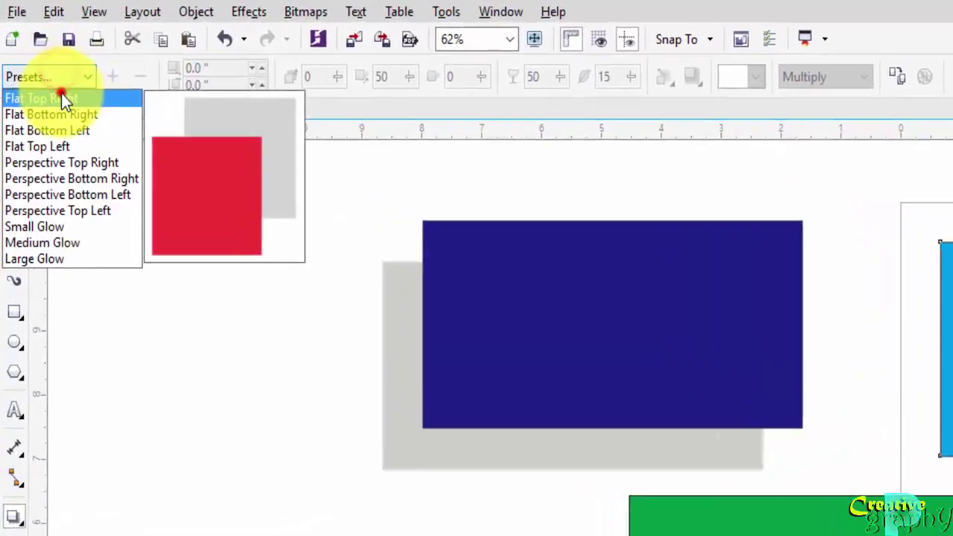
pyautogui.click(45, 81)
pyautogui.hscroll(10, 501, 333)
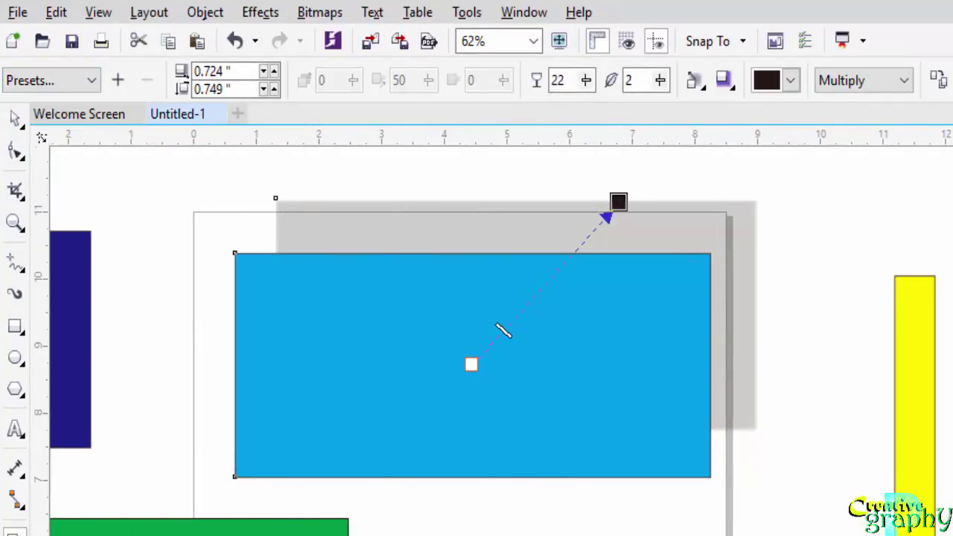
# Give the yellow bar the Flat Top Left shadow preset and move its shadow closer, to an offset of about -0.42 × 0.39 inches.
pyautogui.click(910, 457)
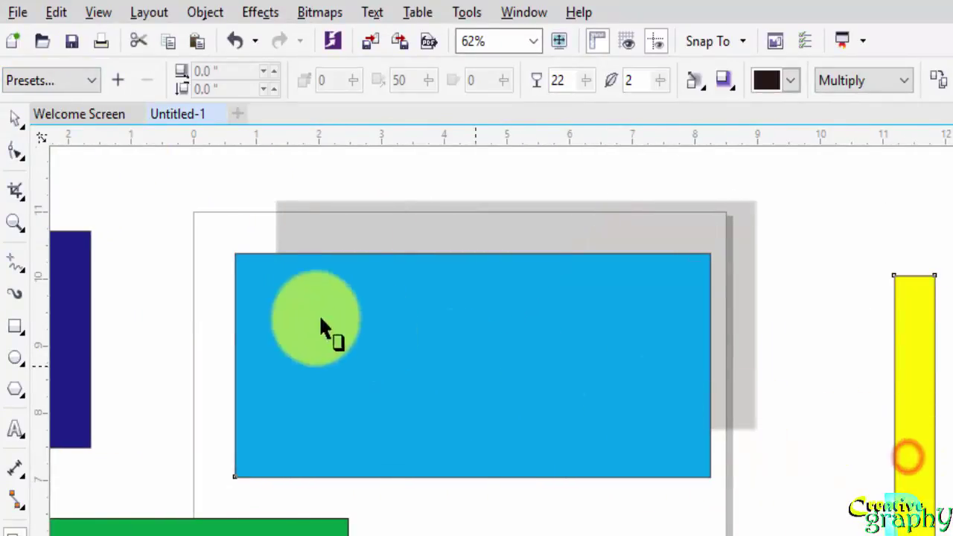
pyautogui.click(25, 82)
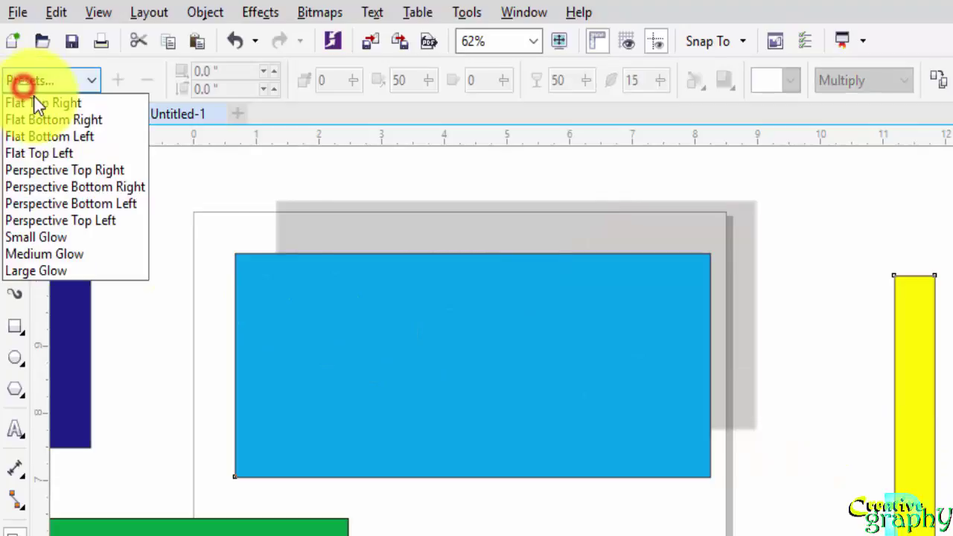
pyautogui.click(45, 152)
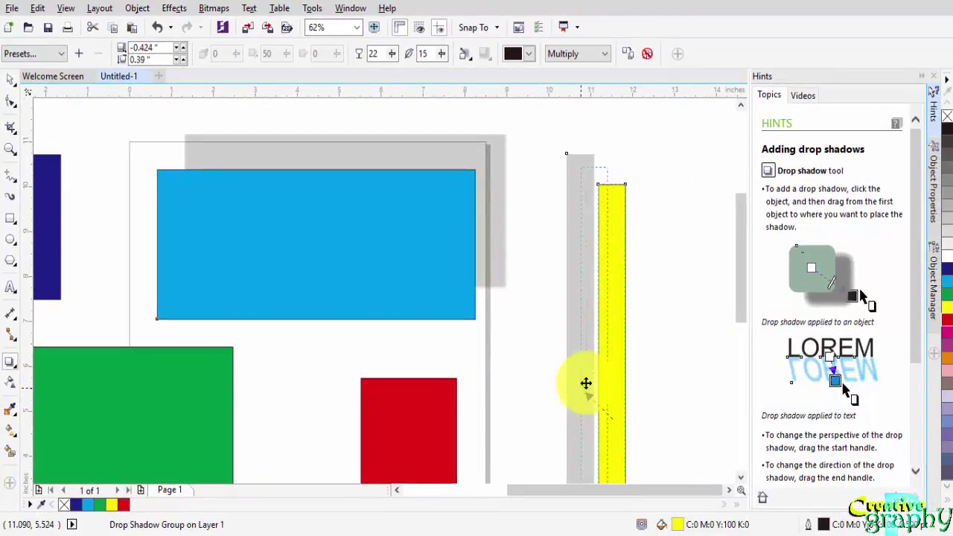
pyautogui.moveTo(587, 383); pyautogui.dragTo(581, 387)
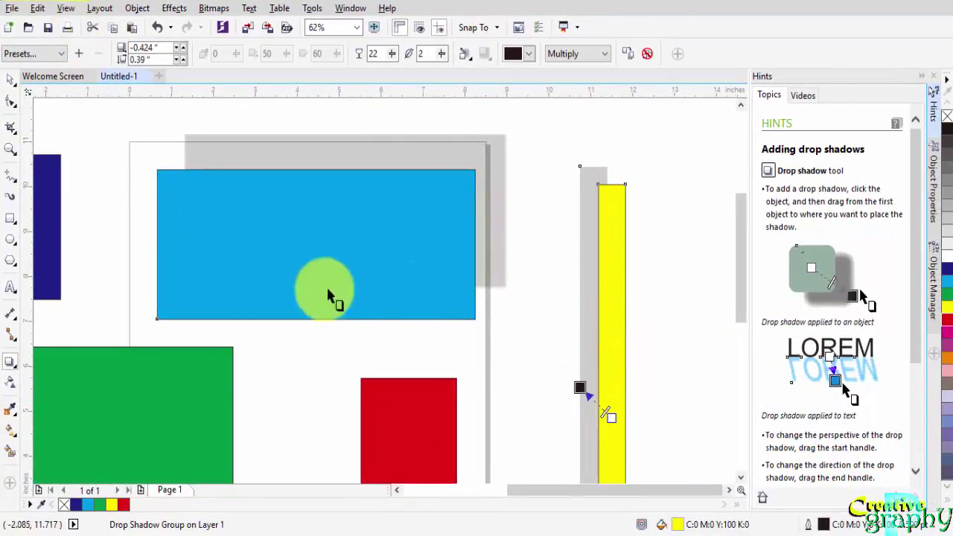
# Apply the Medium Glow shadow preset to the red rectangle.
pyautogui.click(364, 386)
pyautogui.click(35, 55)
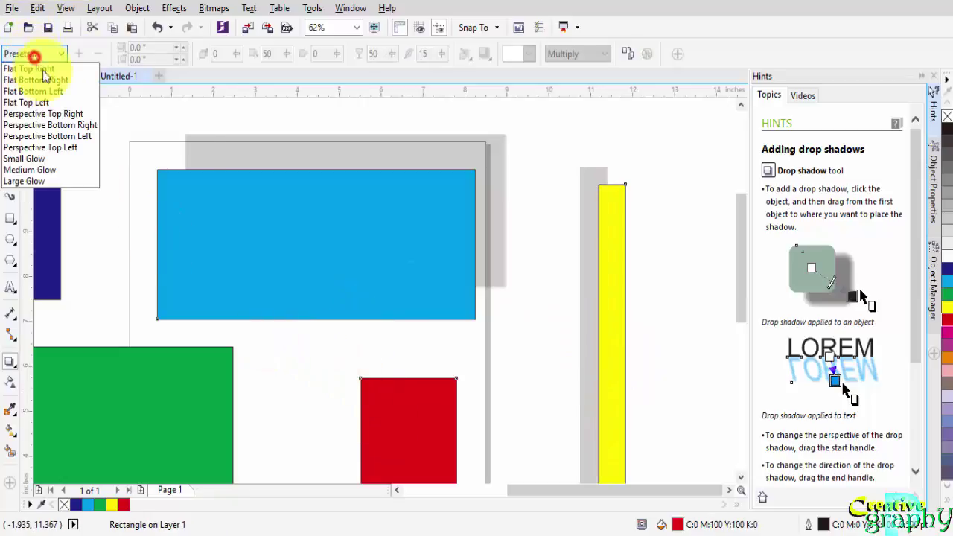
pyautogui.click(64, 170)
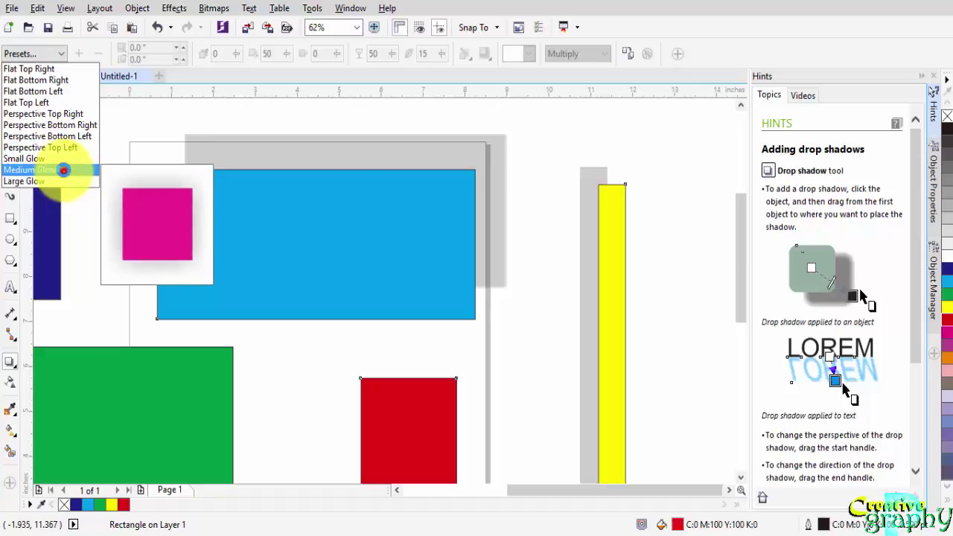
pyautogui.scroll(-1, 384, 388)
pyautogui.scroll(-1, 384, 389)
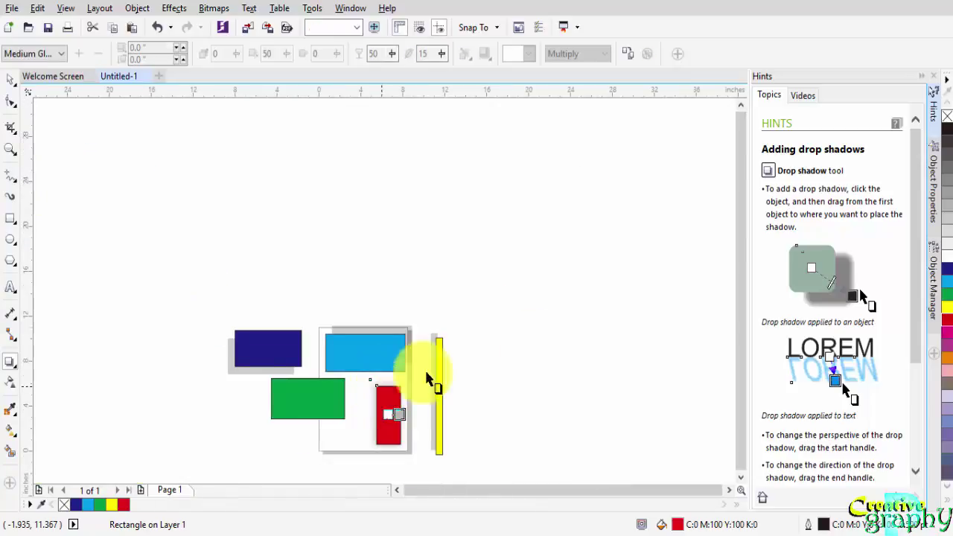
pyautogui.scroll(1, 438, 328)
pyautogui.scroll(2, 439, 298)
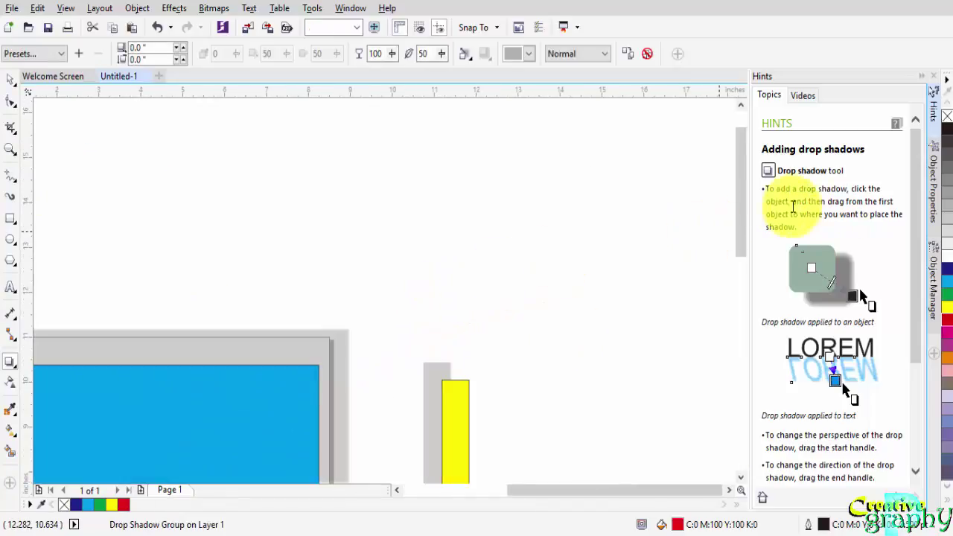
pyautogui.moveTo(739, 221); pyautogui.dragTo(740, 330)
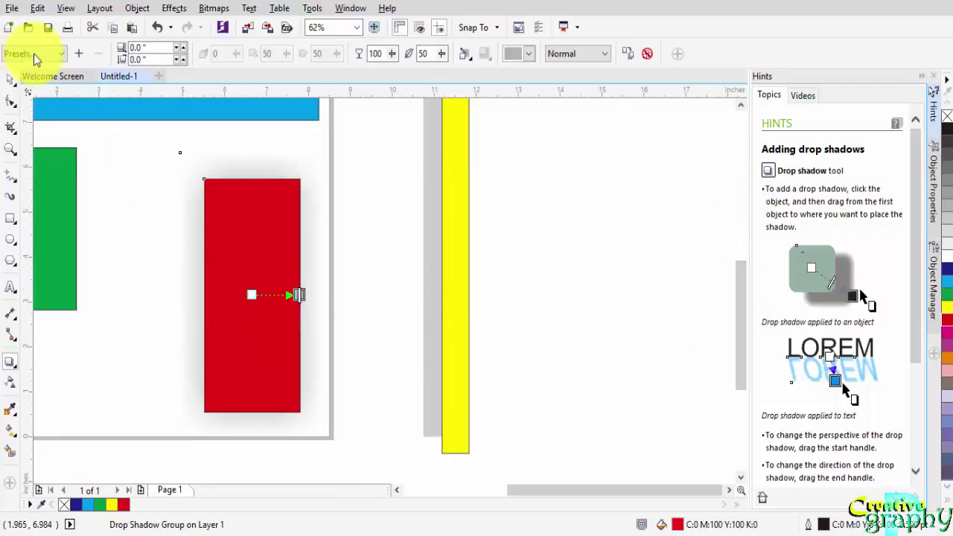
# Apply the Large Glow shadow preset to the green rectangle and set its glow colour to red.
pyautogui.click(36, 183)
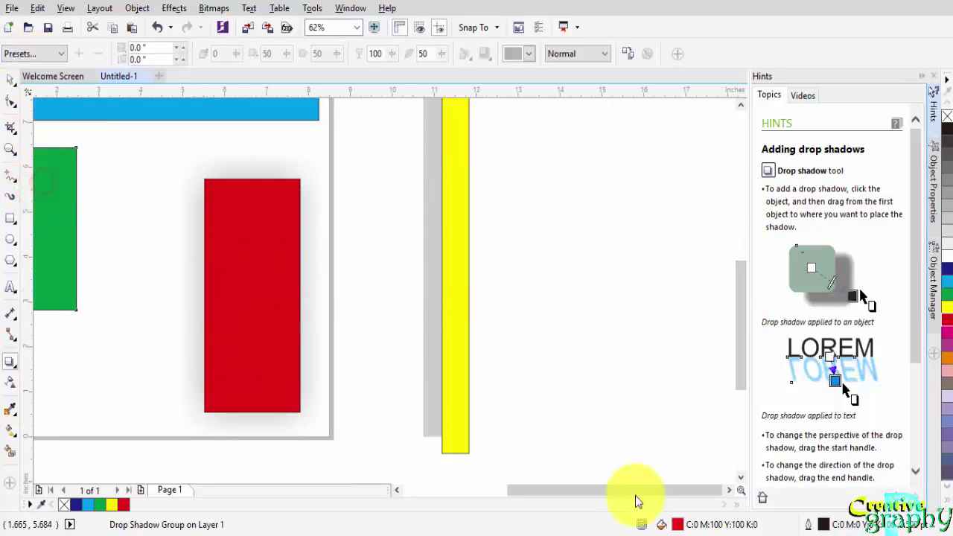
pyautogui.moveTo(633, 495); pyautogui.dragTo(557, 496)
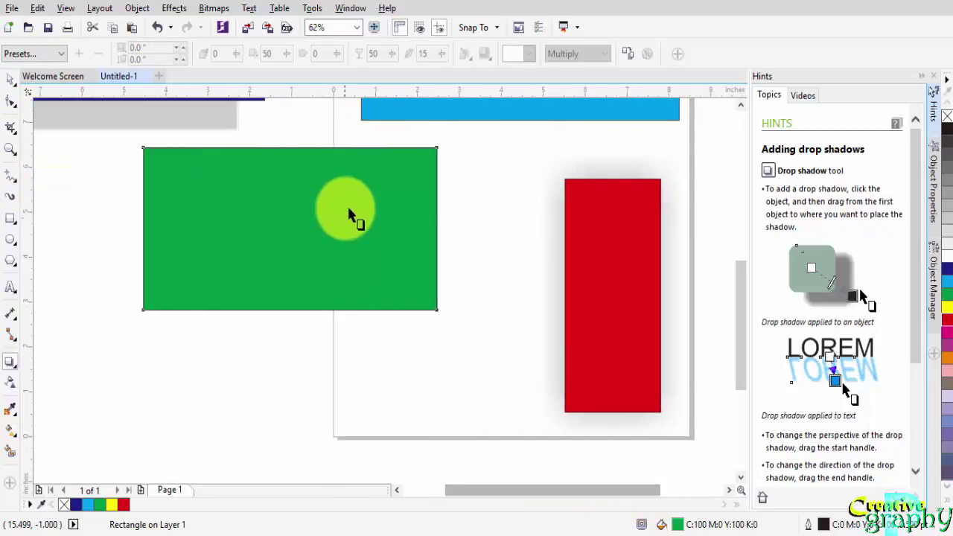
pyautogui.moveTo(279, 200); pyautogui.dragTo(281, 201)
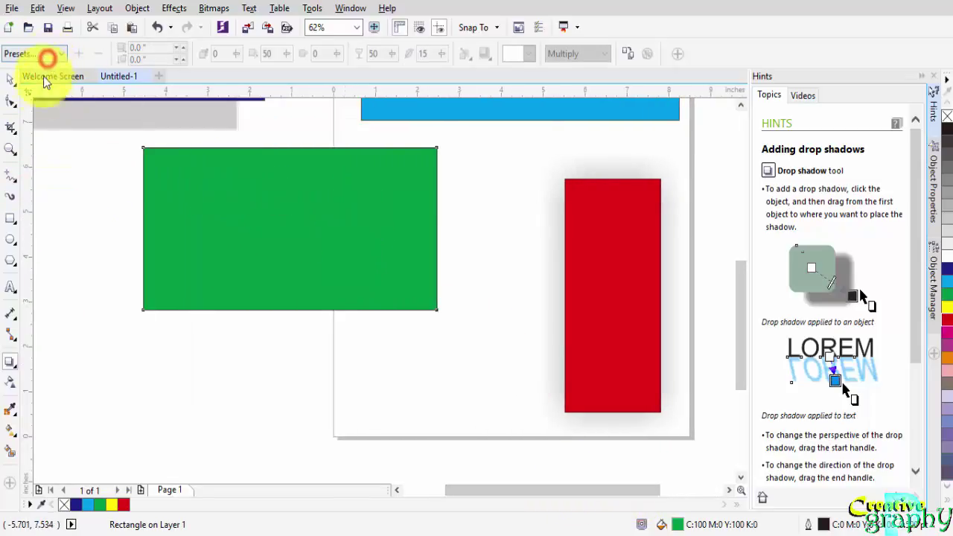
pyautogui.click(46, 55)
pyautogui.click(55, 183)
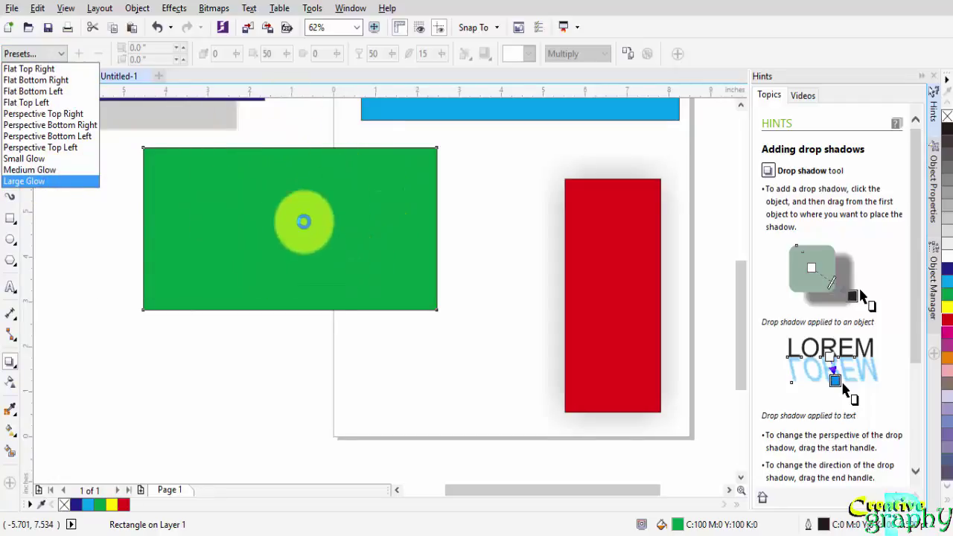
pyautogui.click(287, 174)
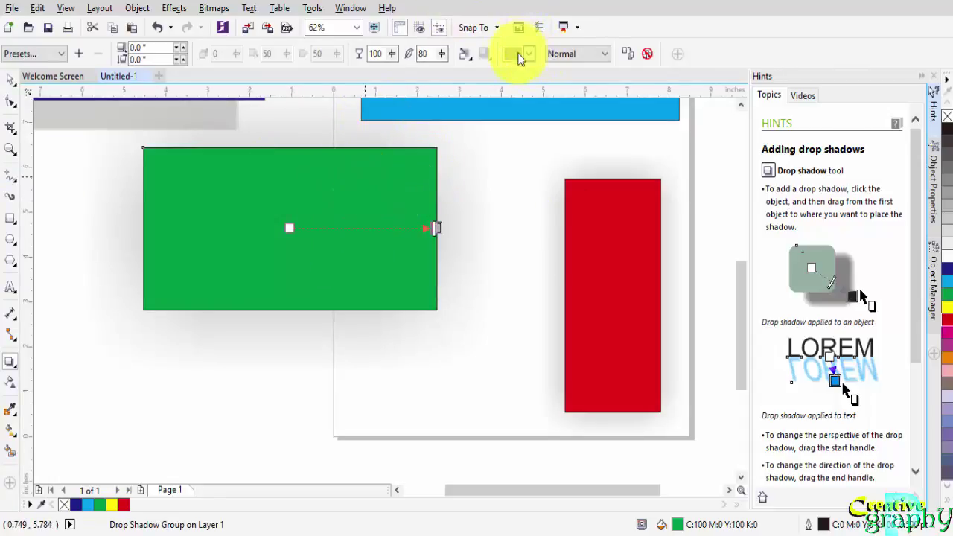
pyautogui.click(529, 55)
pyautogui.click(541, 81)
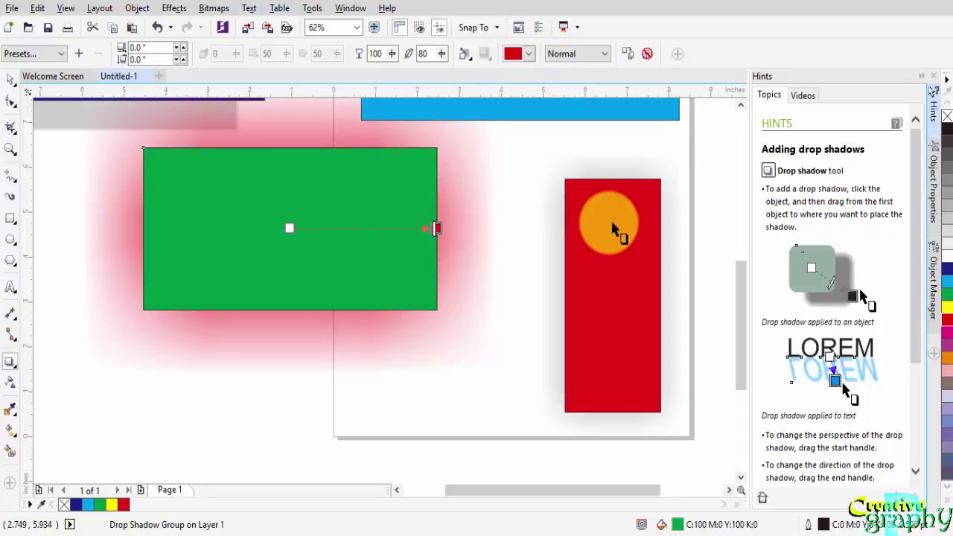
# Try a yellow glow on the red rectangle and settle on a light pink shadow colour.
pyautogui.click(613, 230)
pyautogui.click(529, 55)
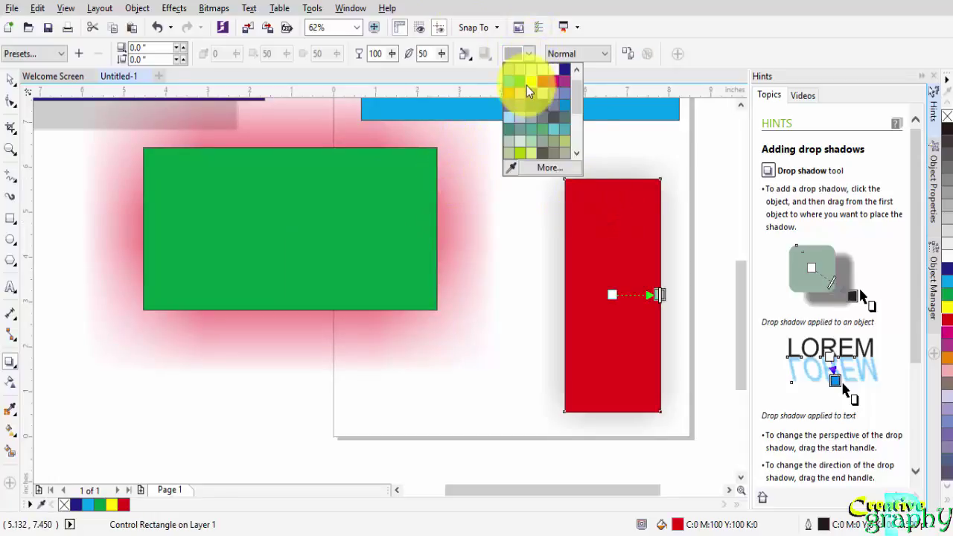
pyautogui.click(532, 86)
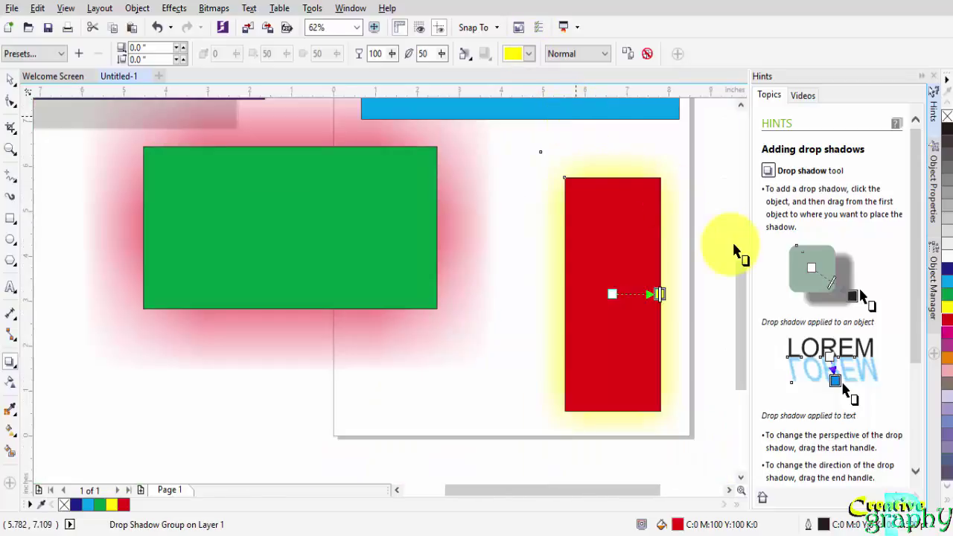
pyautogui.moveTo(741, 287); pyautogui.dragTo(741, 208)
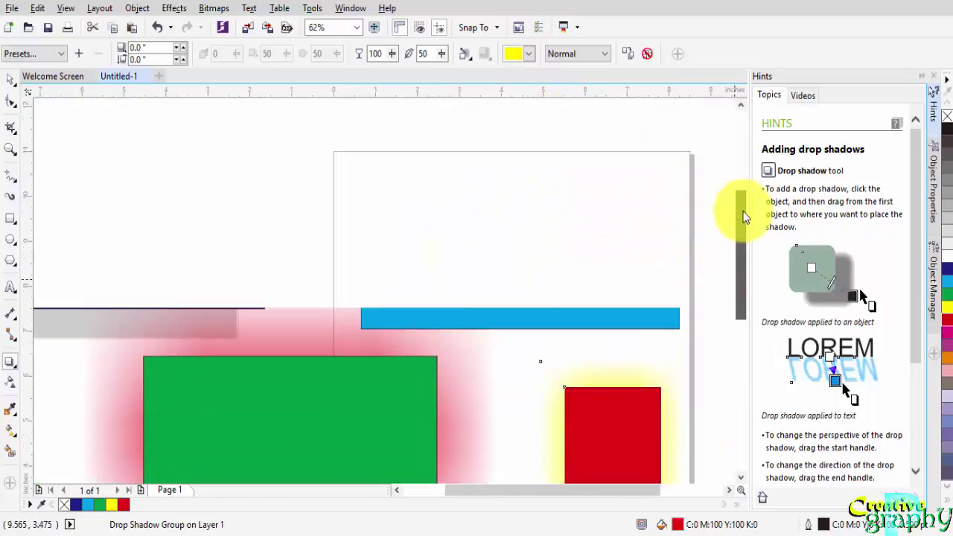
pyautogui.click(529, 54)
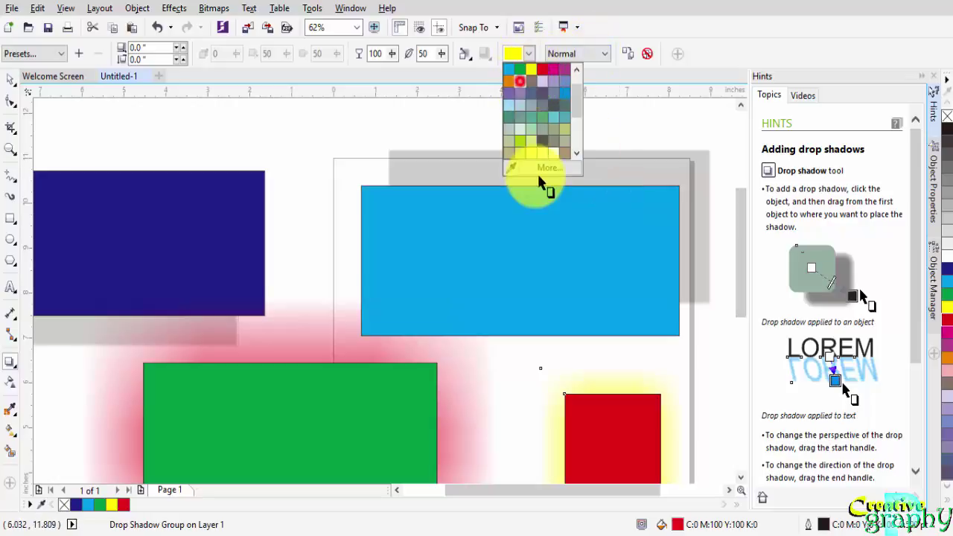
pyautogui.press('Return')
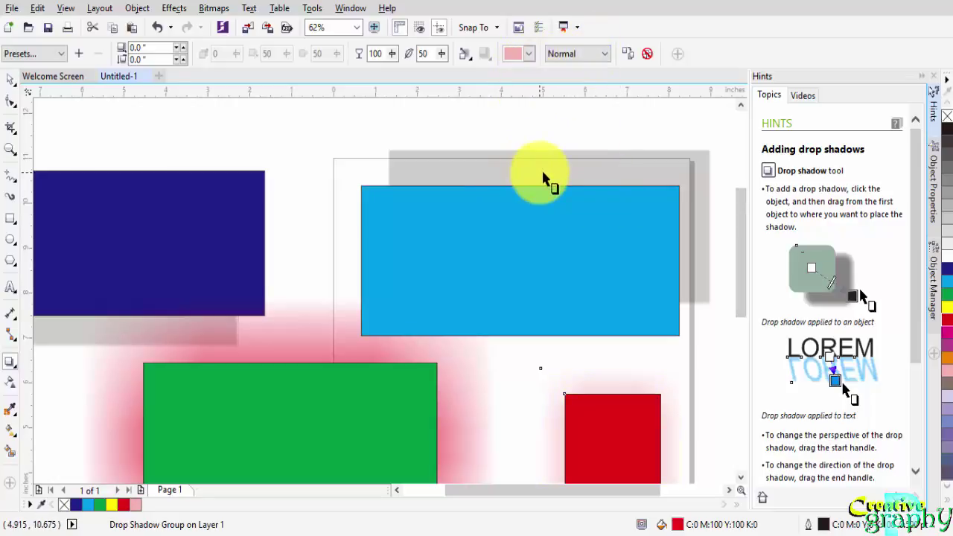
# Set the shadow colour of the cyan rectangle to light pink.
pyautogui.click(558, 230)
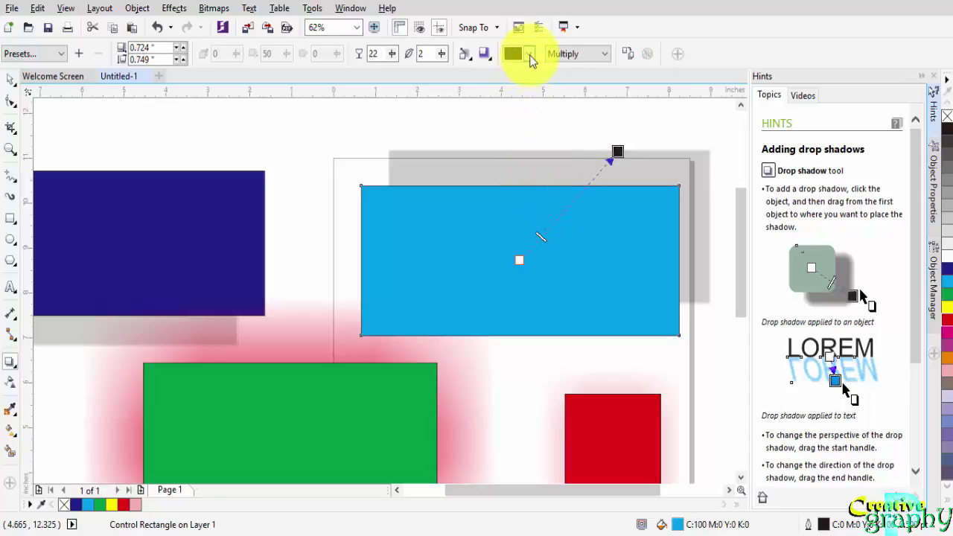
pyautogui.click(530, 55)
pyautogui.click(524, 105)
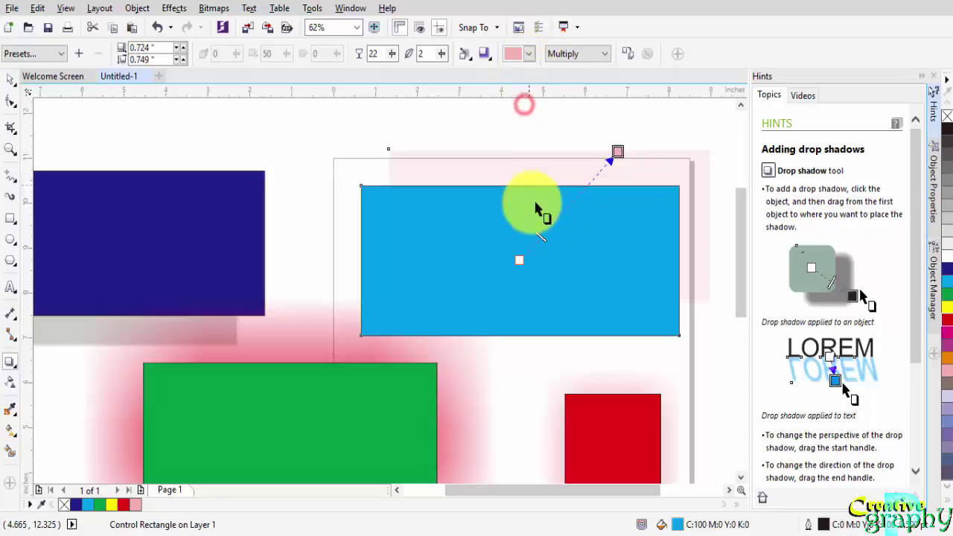
# Try the Lightness and Logical XOR merge modes on the dark blue rectangle's shadow.
pyautogui.moveTo(567, 487); pyautogui.dragTo(525, 489)
pyautogui.click(342, 238)
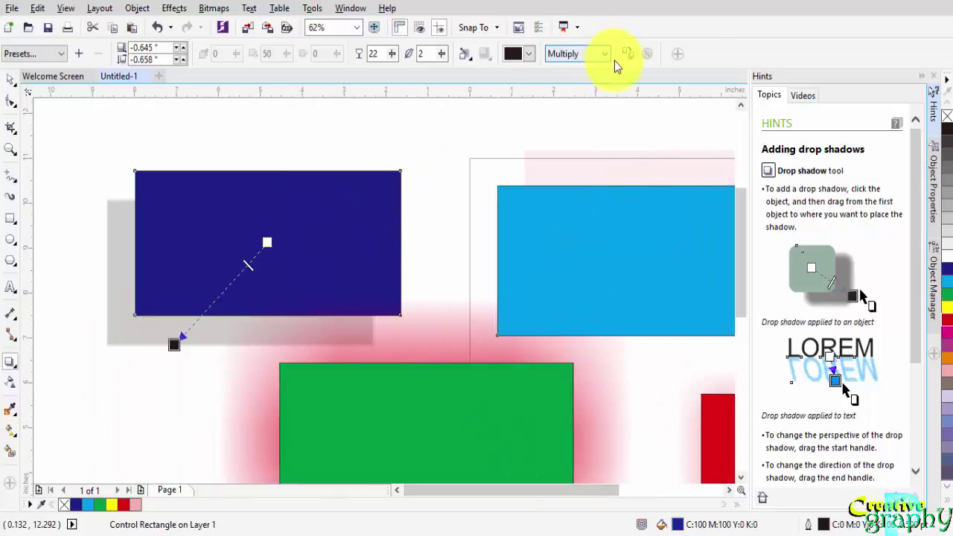
pyautogui.click(607, 54)
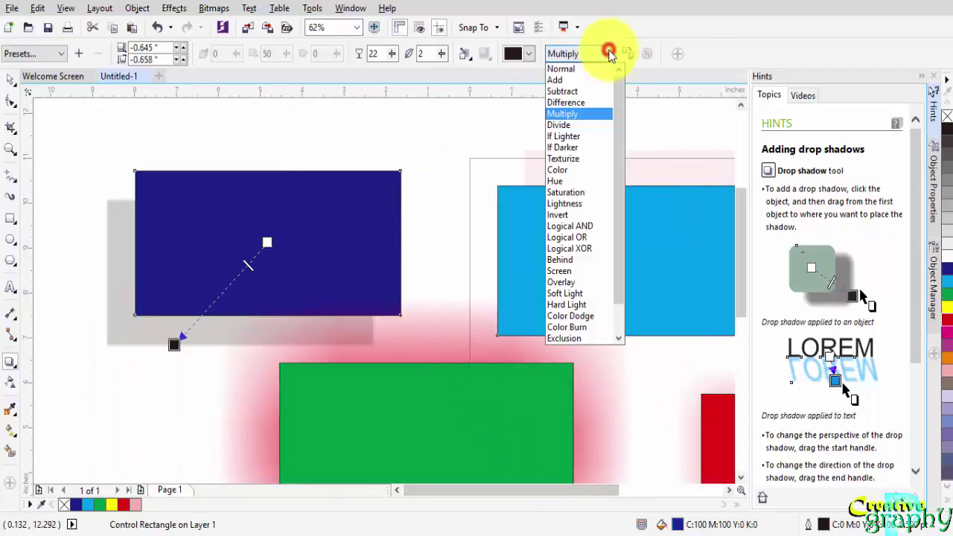
pyautogui.click(576, 204)
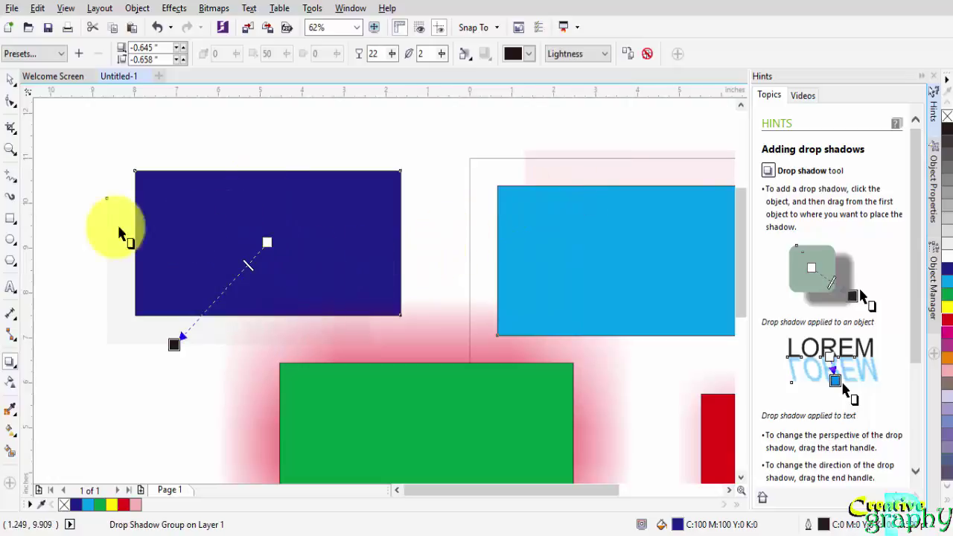
pyautogui.click(603, 56)
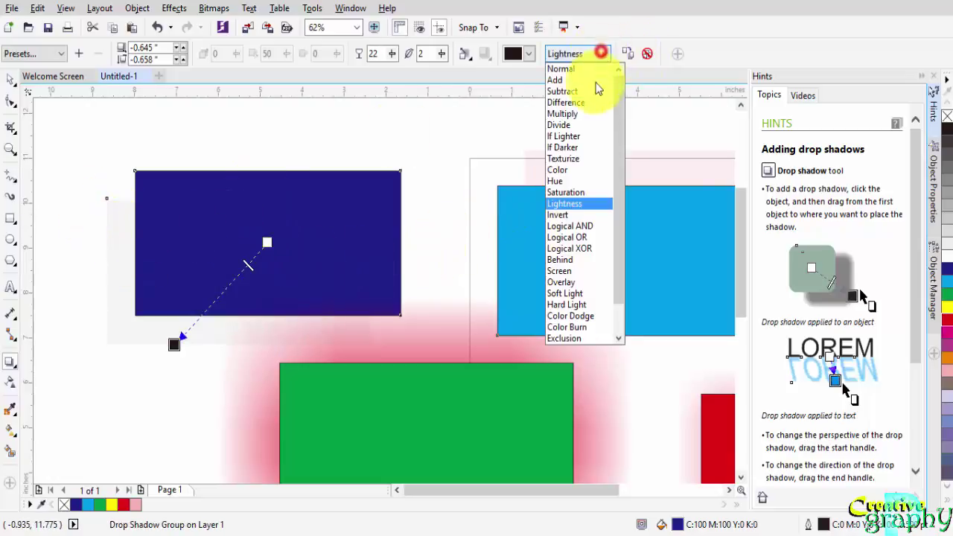
pyautogui.click(585, 250)
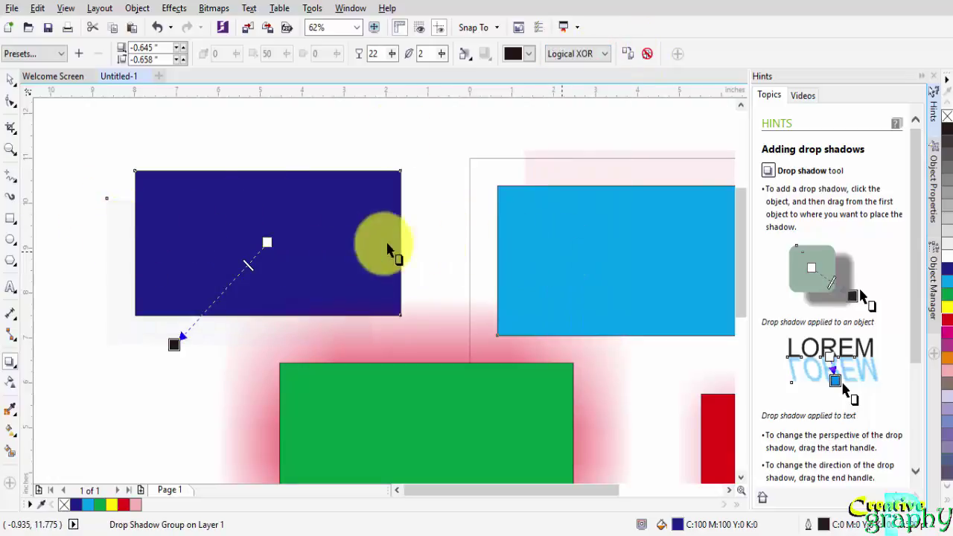
pyautogui.scroll(2, 116, 202)
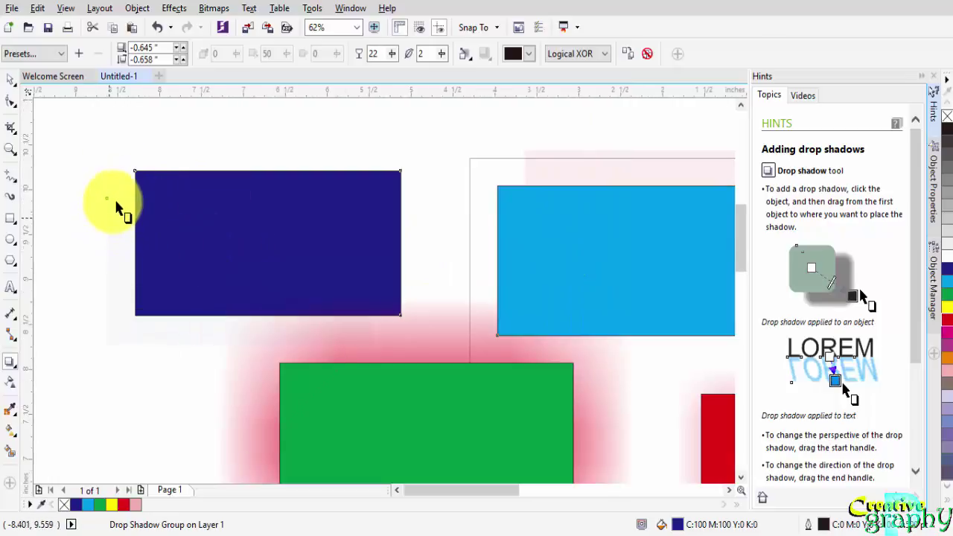
pyautogui.scroll(-2, 186, 224)
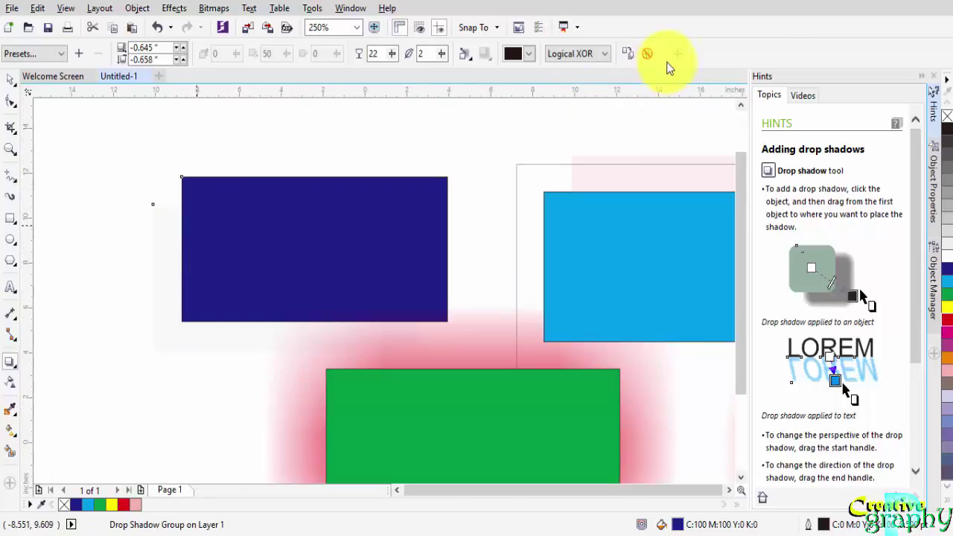
# Try a dark blue shadow colour on the dark blue rectangle.
pyautogui.press('F4')
pyautogui.click(530, 56)
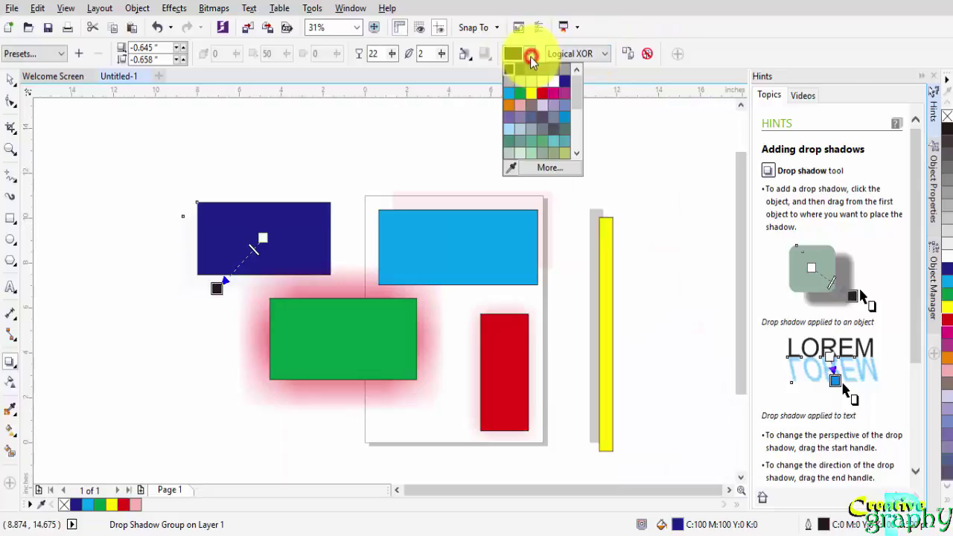
pyautogui.click(564, 88)
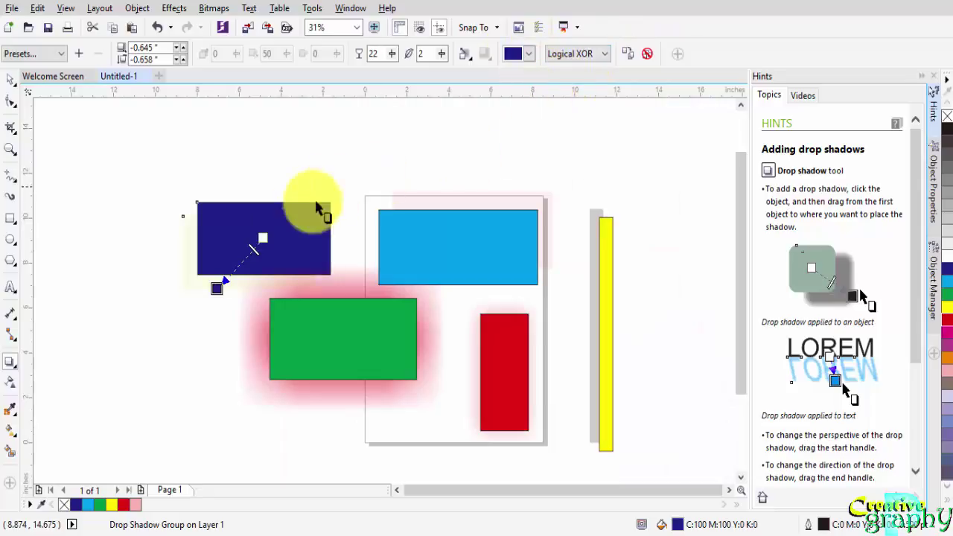
# Set the dark blue rectangle's shadow to the Normal merge mode and a lime green colour.
pyautogui.click(559, 54)
pyautogui.click(582, 70)
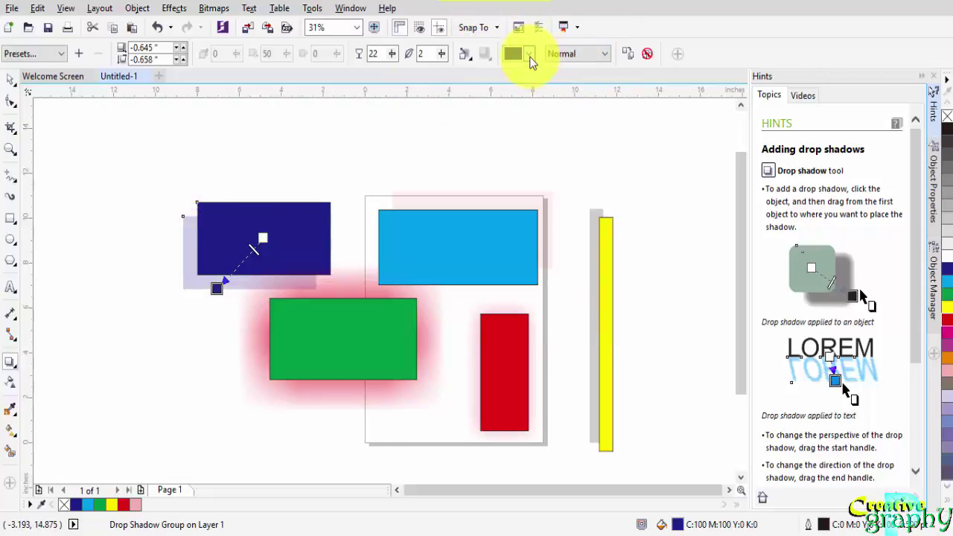
pyautogui.click(529, 54)
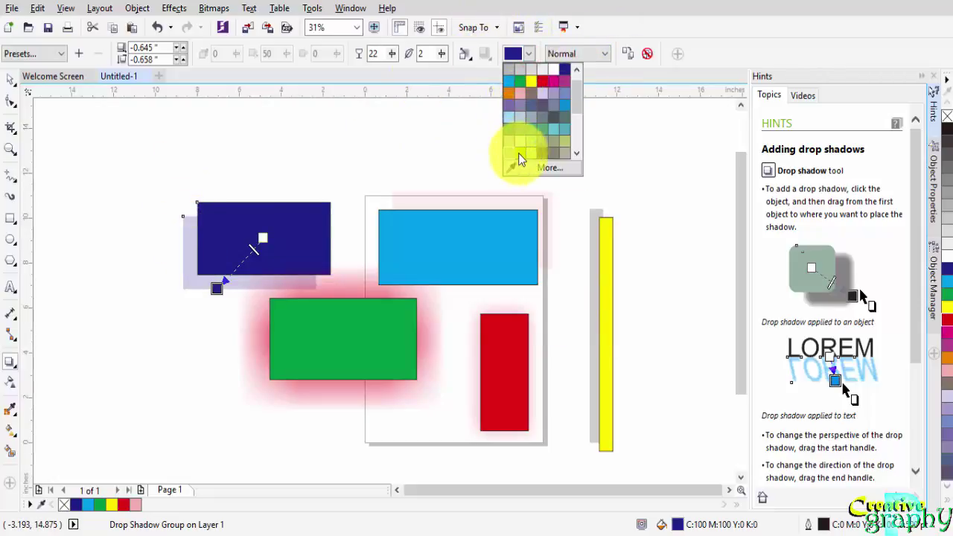
pyautogui.click(519, 154)
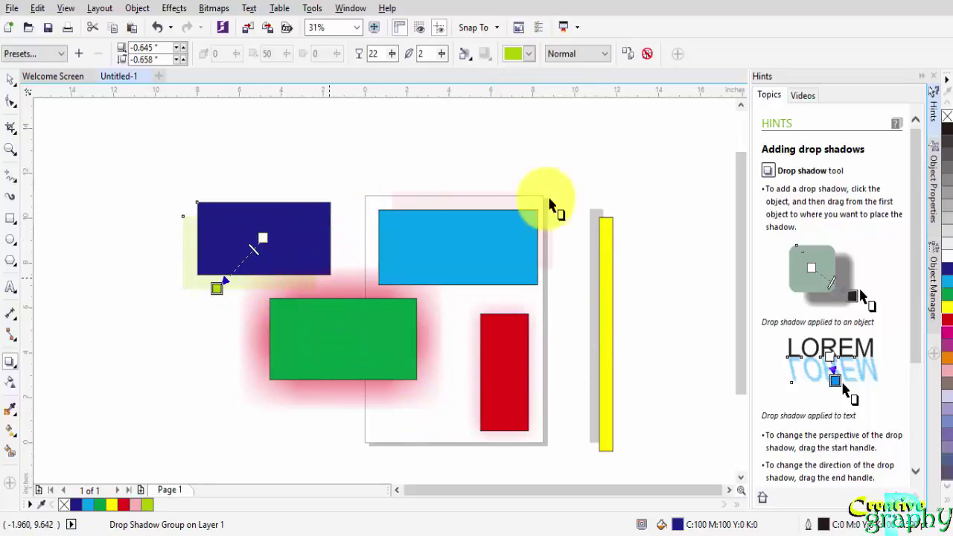
# Add the artistic text "thank you" above the rectangles and enlarge it to about 22.5 × 4.9 inches.
pyautogui.scroll(-5, 398, 234)
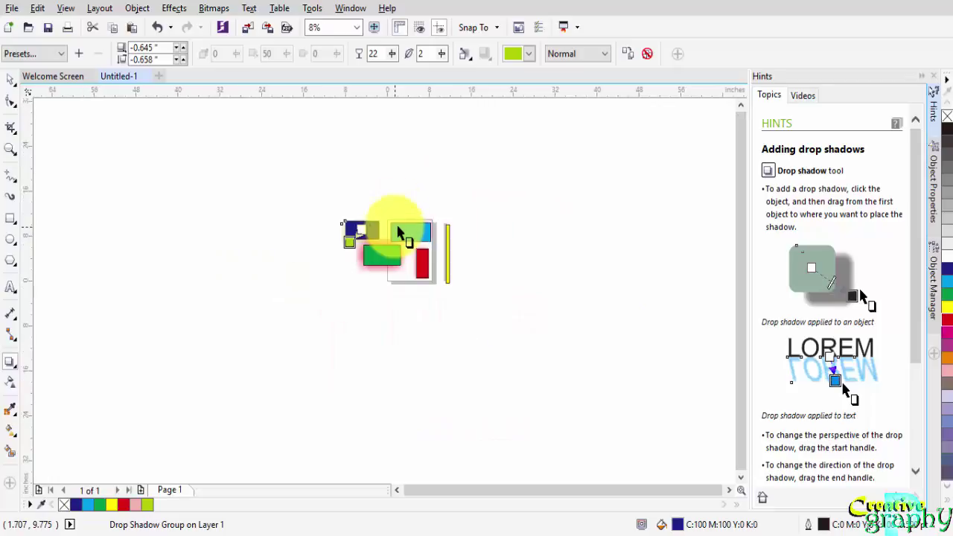
pyautogui.scroll(5, 404, 207)
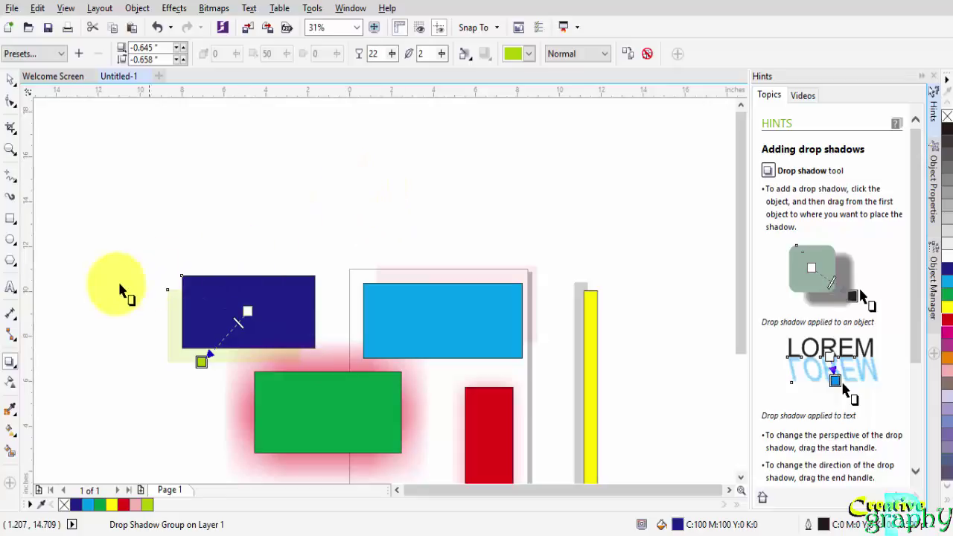
pyautogui.click(172, 173)
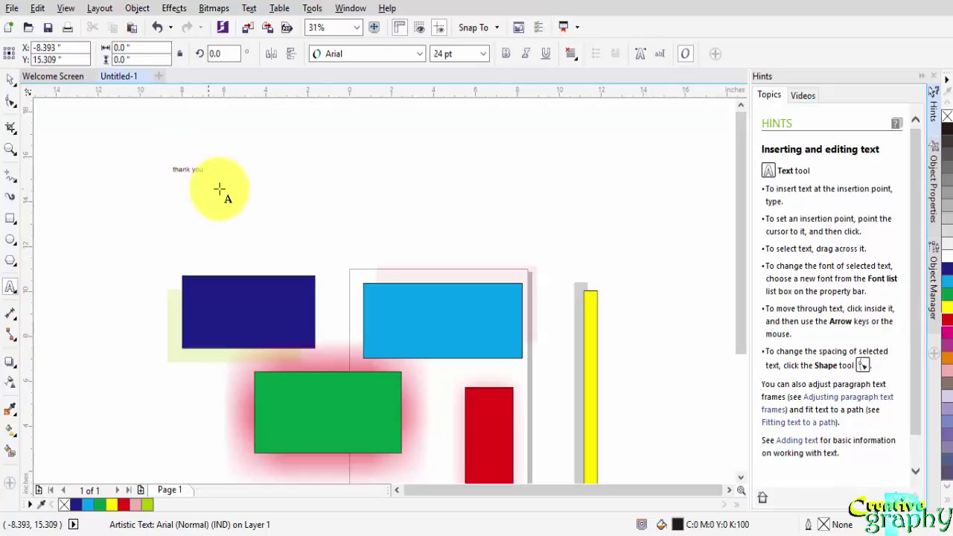
pyautogui.moveTo(209, 180); pyautogui.dragTo(650, 285)
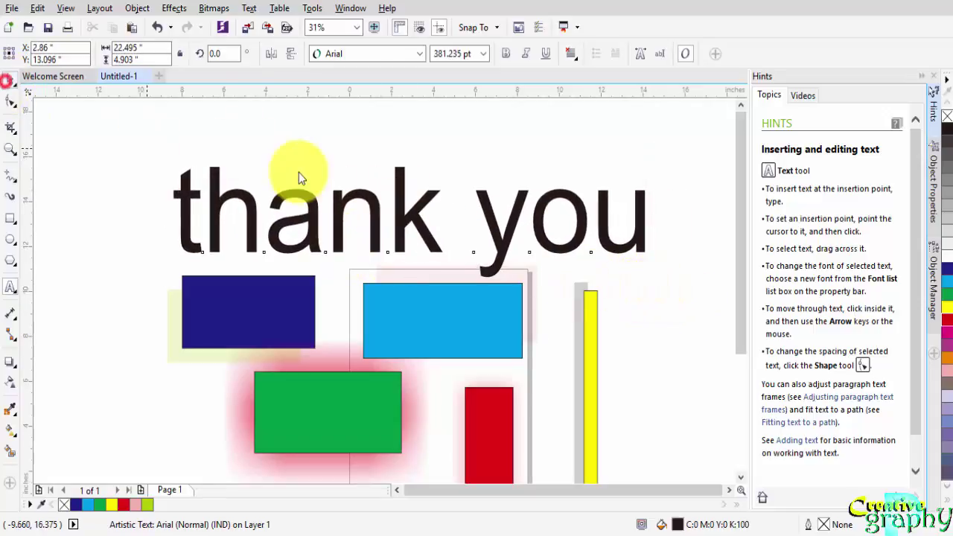
# Give the "thank you" text a drop shadow offset by about -0.47 × 0.63 inches.
pyautogui.click(400, 198)
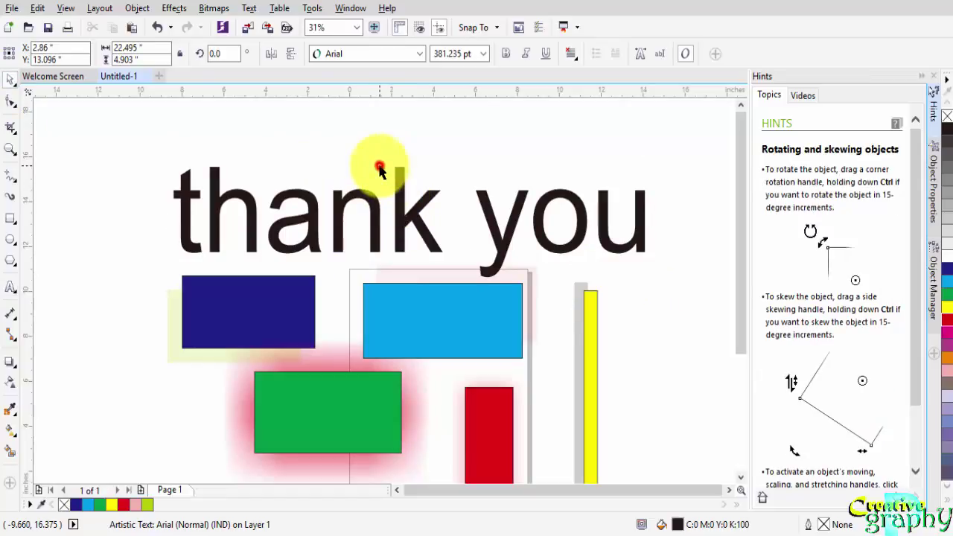
pyautogui.click(428, 216)
pyautogui.click(415, 198)
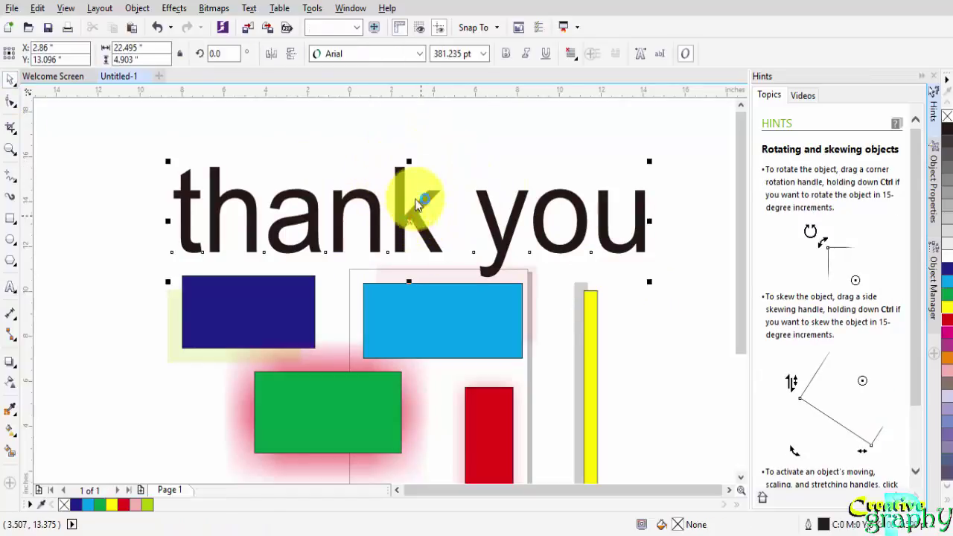
pyautogui.click(11, 362)
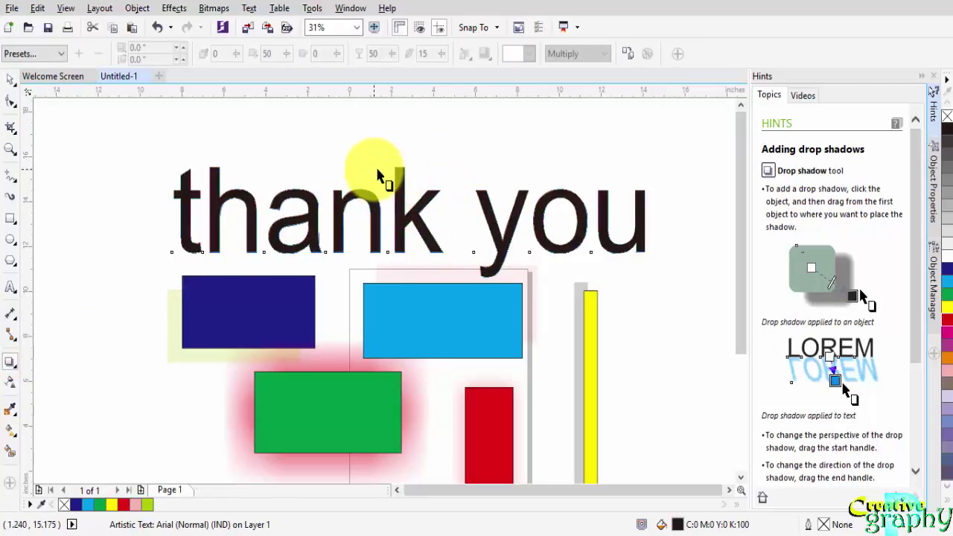
pyautogui.moveTo(375, 170); pyautogui.dragTo(365, 153)
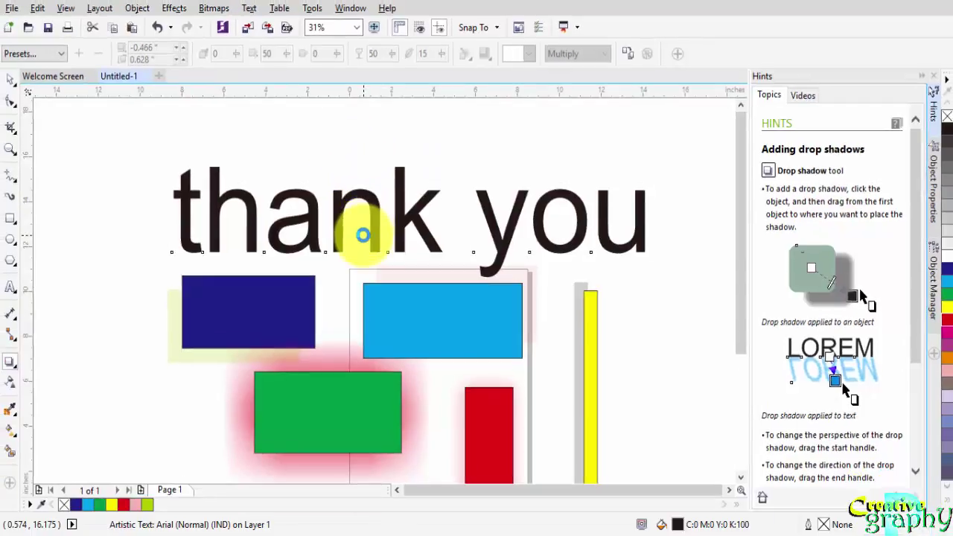
pyautogui.click(362, 235)
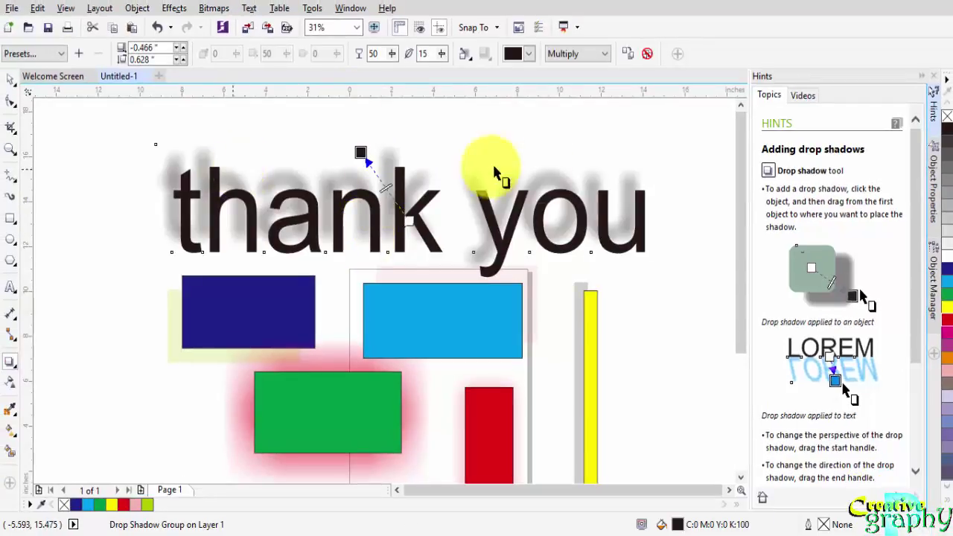
# Open the list of shadow presets for the "thank you" text.
pyautogui.click(46, 56)
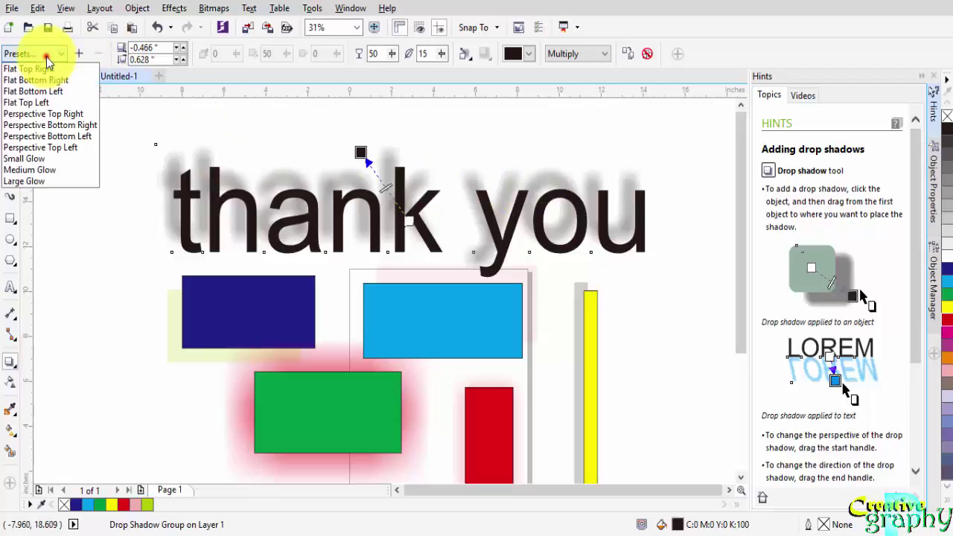